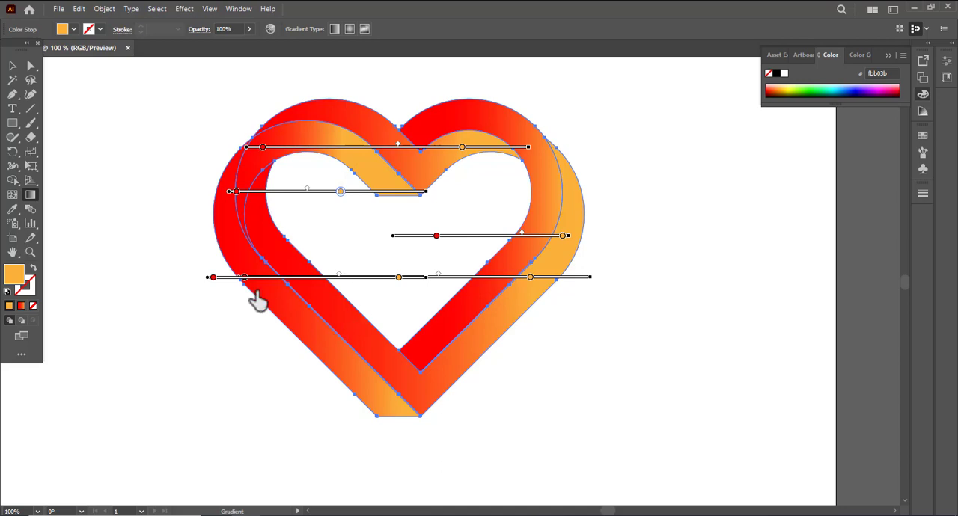
Select all the gradient-filled pieces of the heart and group them.
{"action": "left_click", "coordinate": [212, 277]}
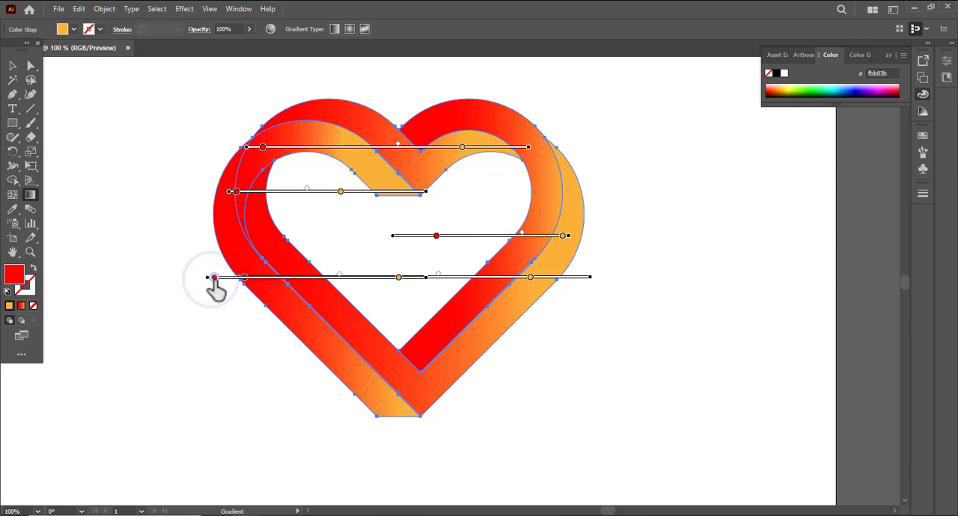
{"action": "left_click", "coordinate": [11, 67]}
{"action": "left_click", "coordinate": [83, 69]}
{"action": "mouse_move", "coordinate": [127, 67]}
{"action": "left_mouse_down"}
{"action": "mouse_move", "coordinate": [414, 329]}
{"action": "mouse_move", "coordinate": [621, 421]}
{"action": "left_mouse_up"}
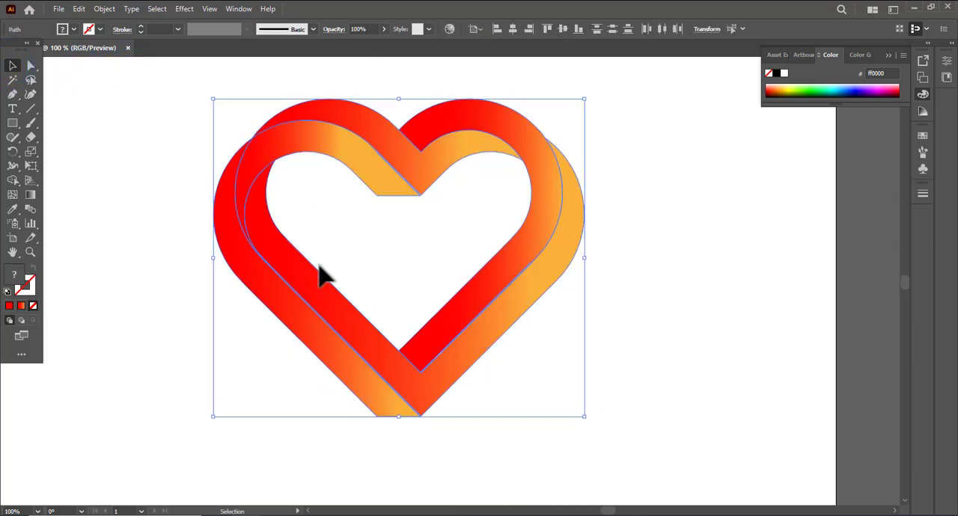
{"action": "key", "text": "a"}
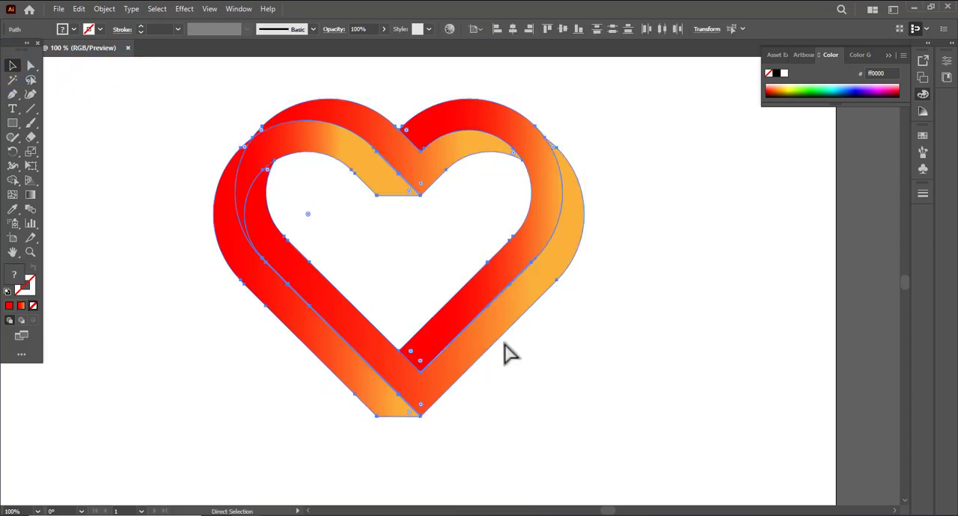
{"action": "key", "text": "v"}
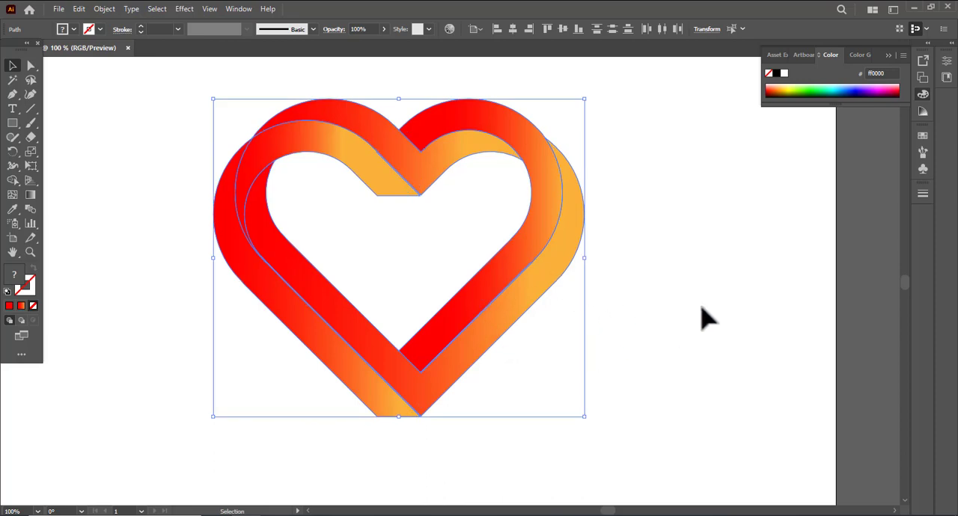
{"action": "key", "text": "ctrl+g"}
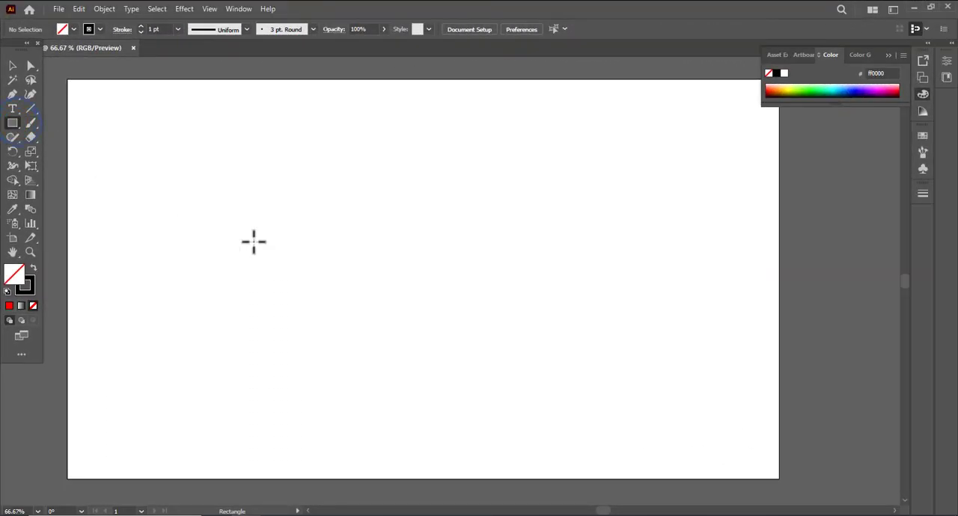
Create a rectangle 200 px wide and 400 px high on the empty artboard.
{"action": "left_click", "coordinate": [304, 241]}
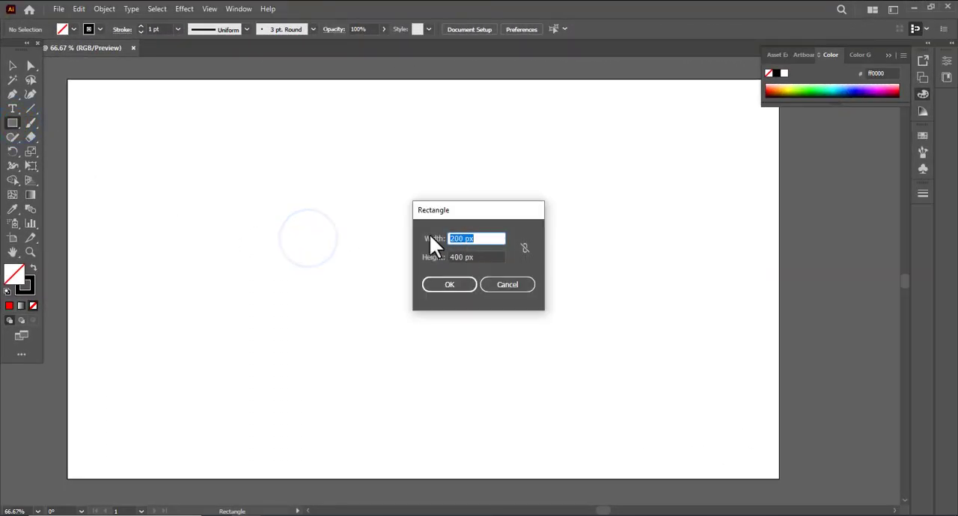
{"action": "left_click", "coordinate": [453, 285]}
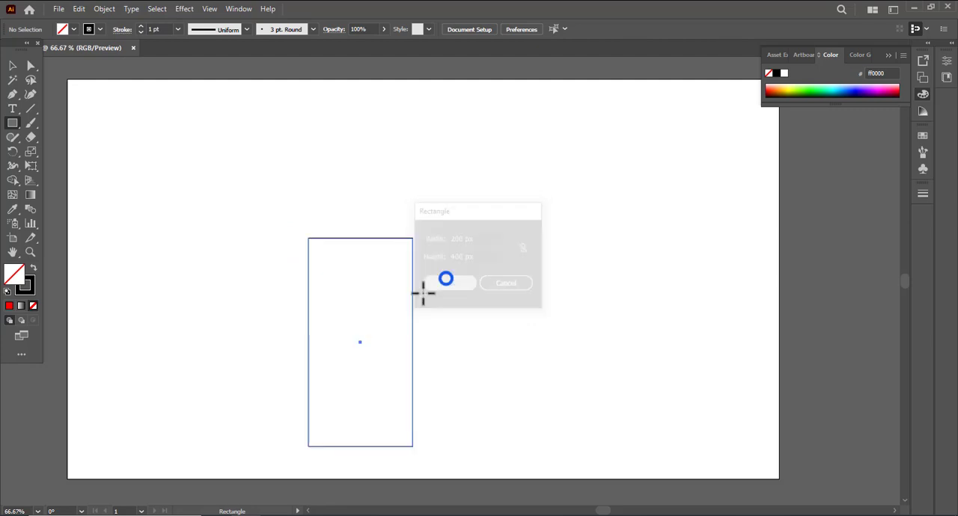
{"action": "left_click", "coordinate": [12, 65]}
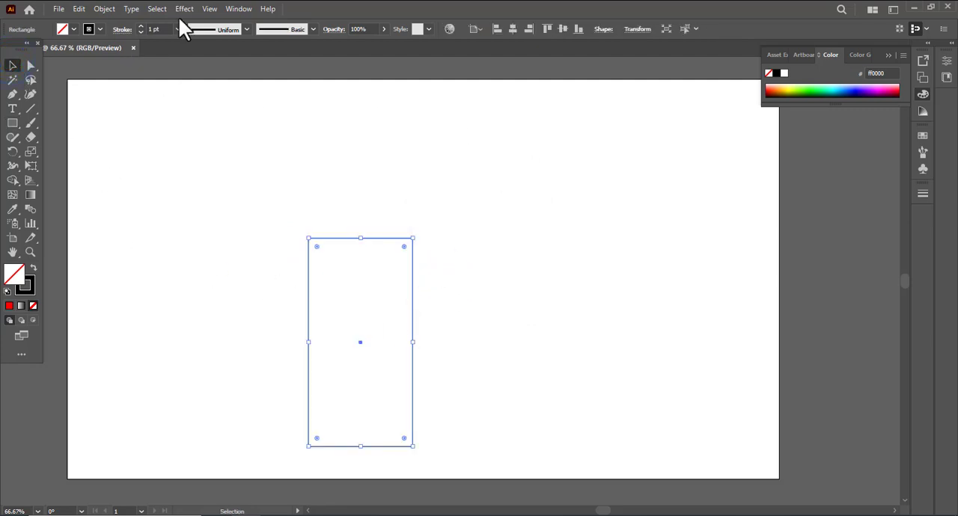
Center the rectangle horizontally and vertically relative to the artboard.
{"action": "left_click", "coordinate": [235, 9]}
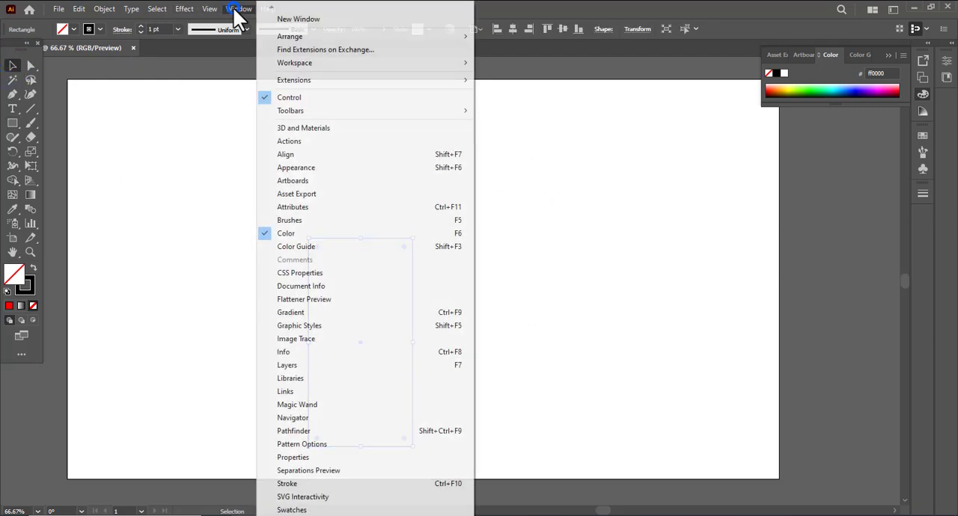
{"action": "left_click", "coordinate": [282, 154]}
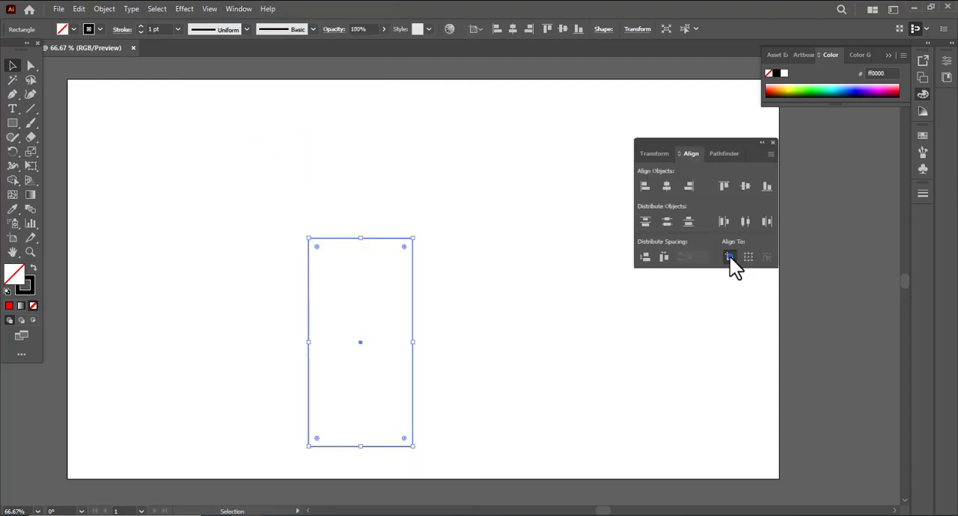
{"action": "left_click", "coordinate": [729, 257]}
{"action": "left_click", "coordinate": [666, 185]}
{"action": "left_click", "coordinate": [745, 187]}
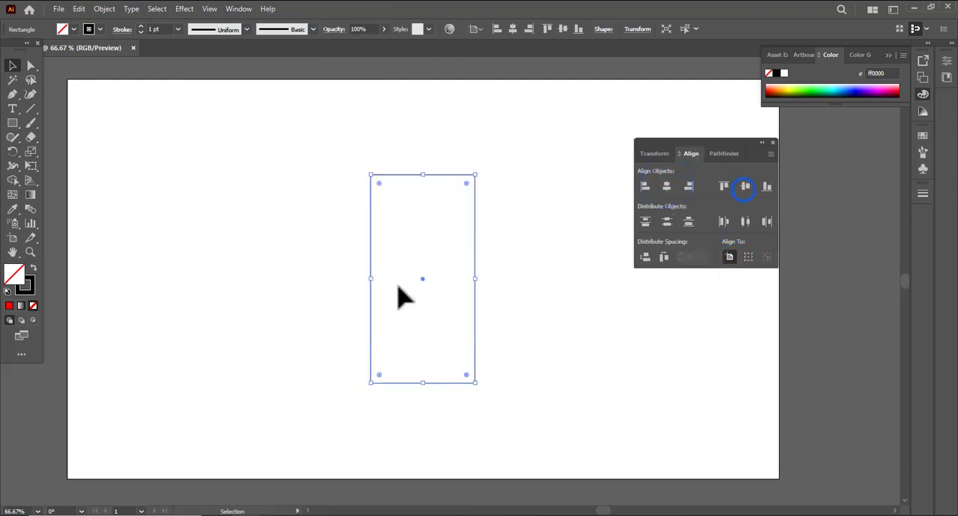
Round the rectangle's two upper corners to the maximum radius to form an arch.
{"action": "left_click", "coordinate": [28, 68]}
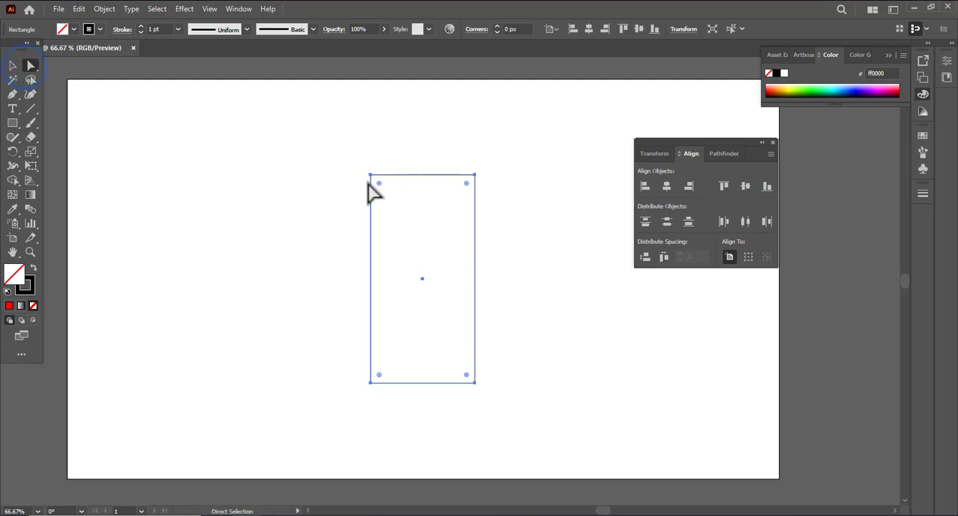
{"action": "left_click", "coordinate": [379, 184]}
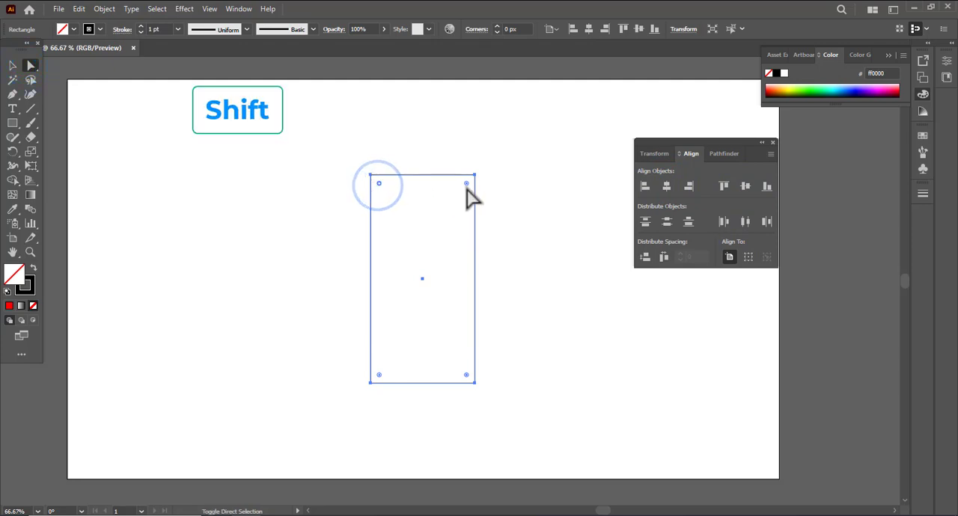
{"action": "left_click_drag", "start_coordinate": [465, 184], "coordinate": [436, 280]}
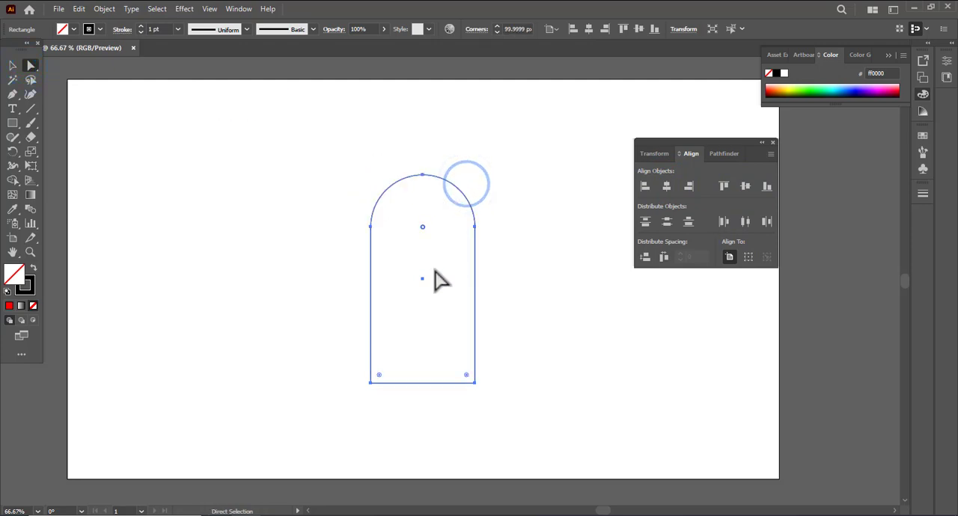
{"action": "left_click", "coordinate": [13, 66]}
{"action": "left_click", "coordinate": [124, 128]}
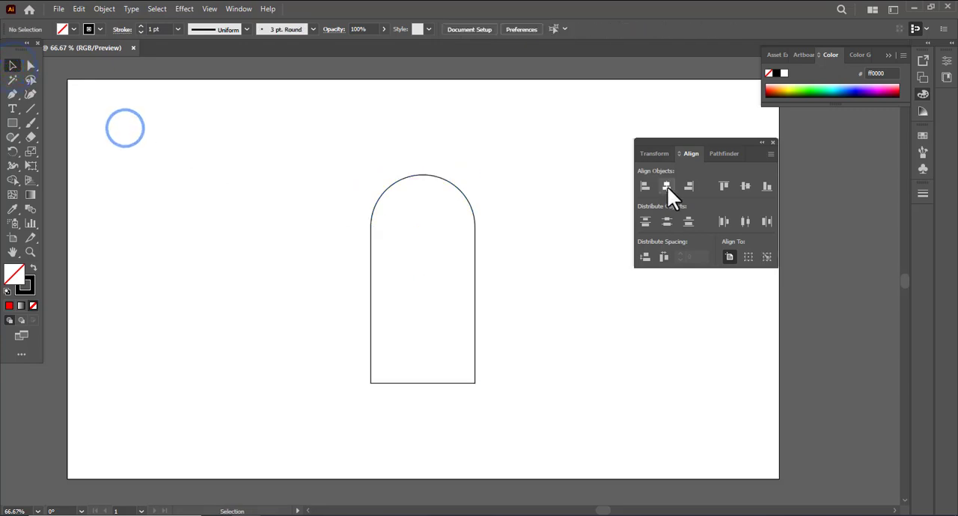
Delete the straight bottom segment of the arch to leave an open path.
{"action": "left_click_drag", "start_coordinate": [325, 172], "coordinate": [540, 355]}
{"action": "left_click", "coordinate": [30, 65]}
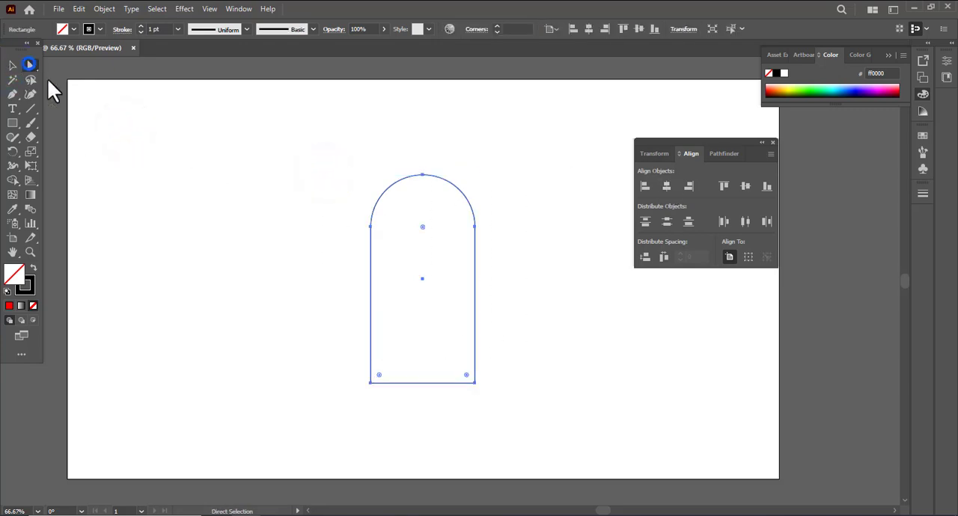
{"action": "key", "text": "Delete"}
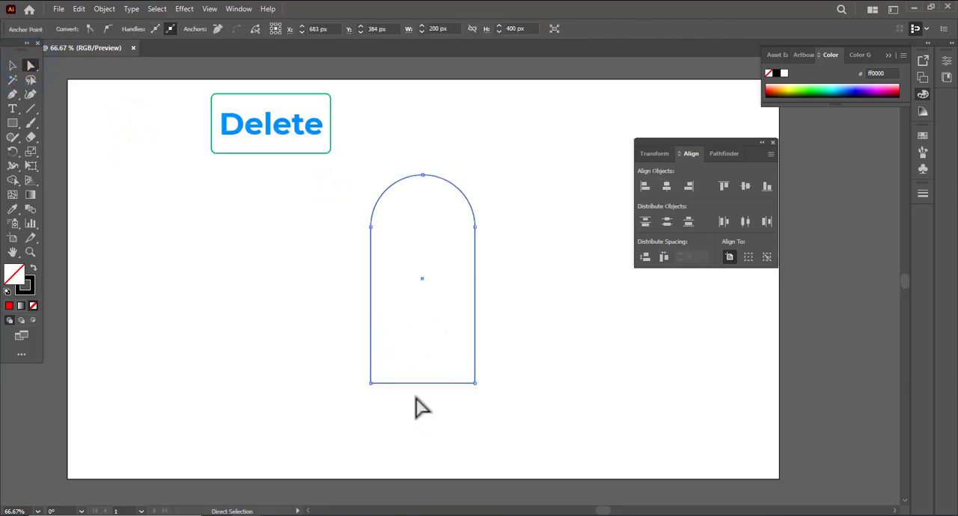
{"action": "left_click", "coordinate": [13, 67]}
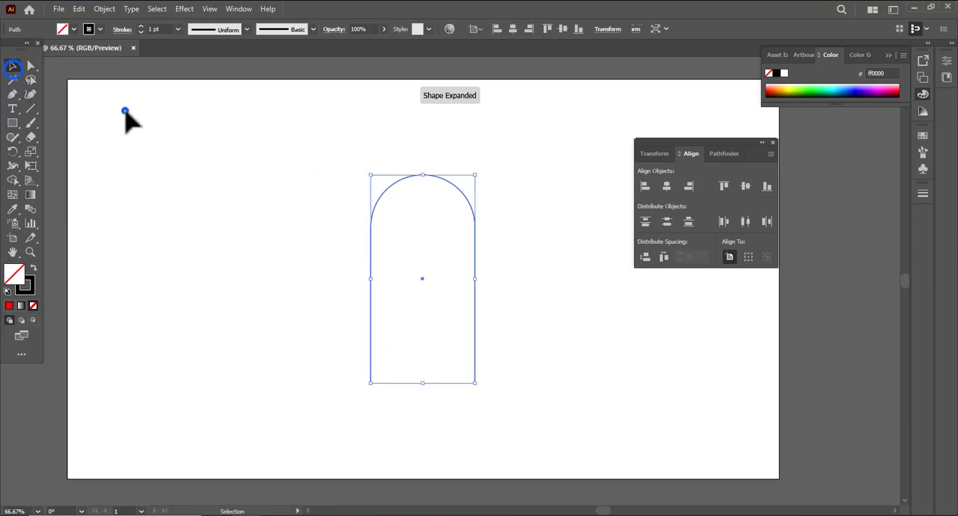
{"action": "left_click", "coordinate": [125, 112]}
Offset the open arch path by 20 px with Miter joins and delete the original middle path.
{"action": "left_click_drag", "start_coordinate": [291, 182], "coordinate": [514, 359]}
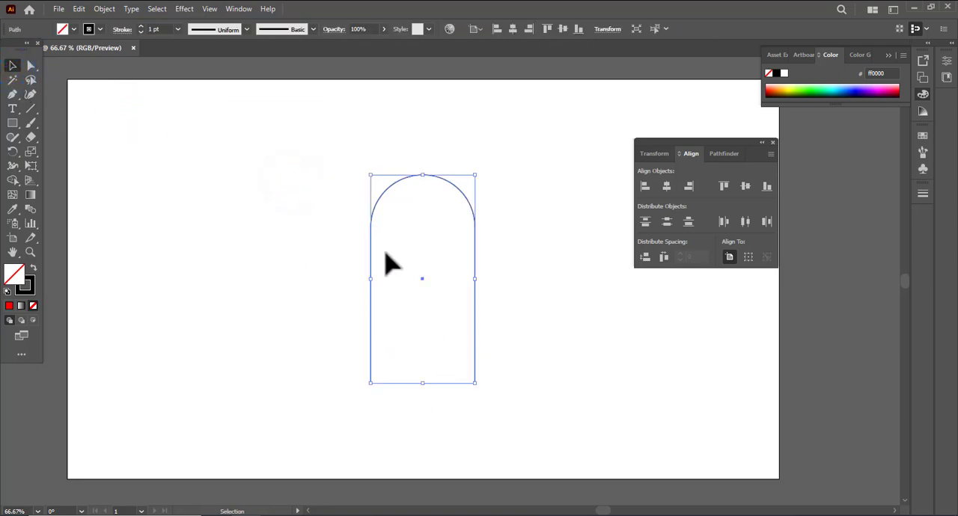
{"action": "left_click", "coordinate": [106, 7]}
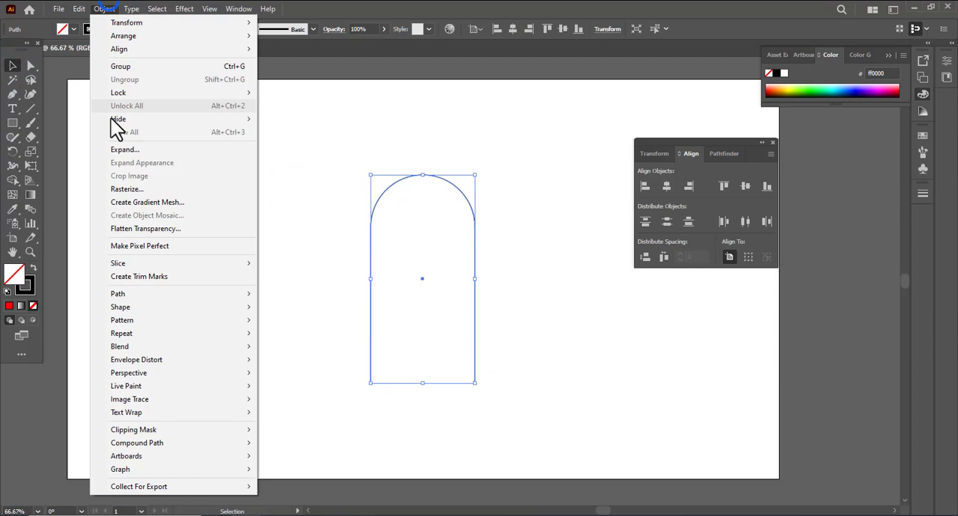
{"action": "left_click", "coordinate": [135, 294]}
{"action": "left_click", "coordinate": [289, 336]}
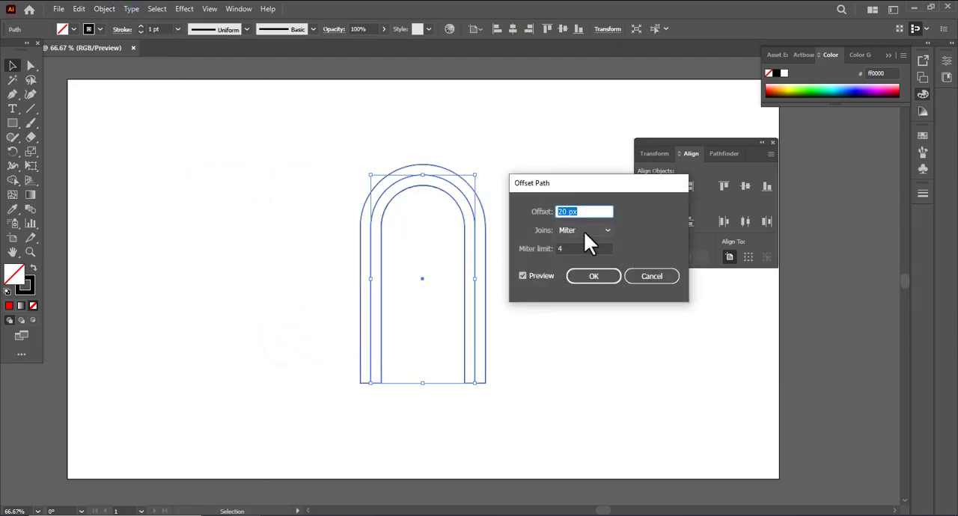
{"action": "left_click", "coordinate": [591, 277]}
{"action": "left_click", "coordinate": [228, 257]}
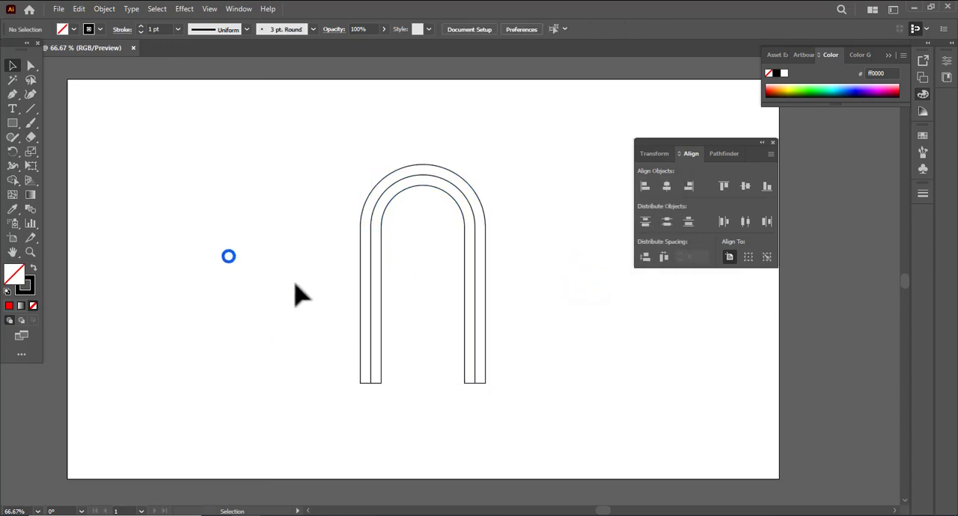
{"action": "left_click", "coordinate": [368, 322]}
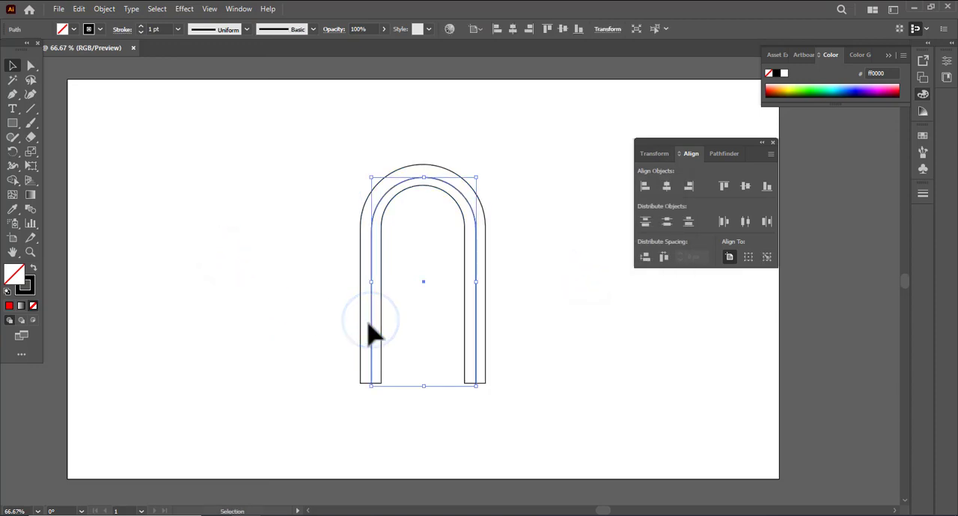
{"action": "key", "text": "Delete"}
Paste a copy of the arch band in front and shift it right until its outer left edge meets the original's inner left edge.
{"action": "left_click_drag", "start_coordinate": [262, 223], "coordinate": [471, 380]}
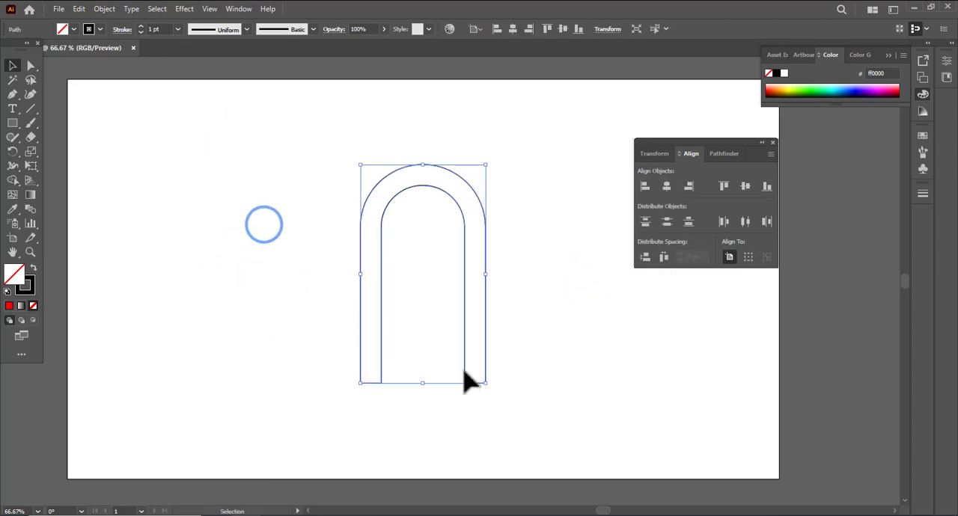
{"action": "key", "text": "a"}
{"action": "key", "text": "ctrl+c"}
{"action": "key", "text": "ctrl+f"}
{"action": "key", "text": "v"}
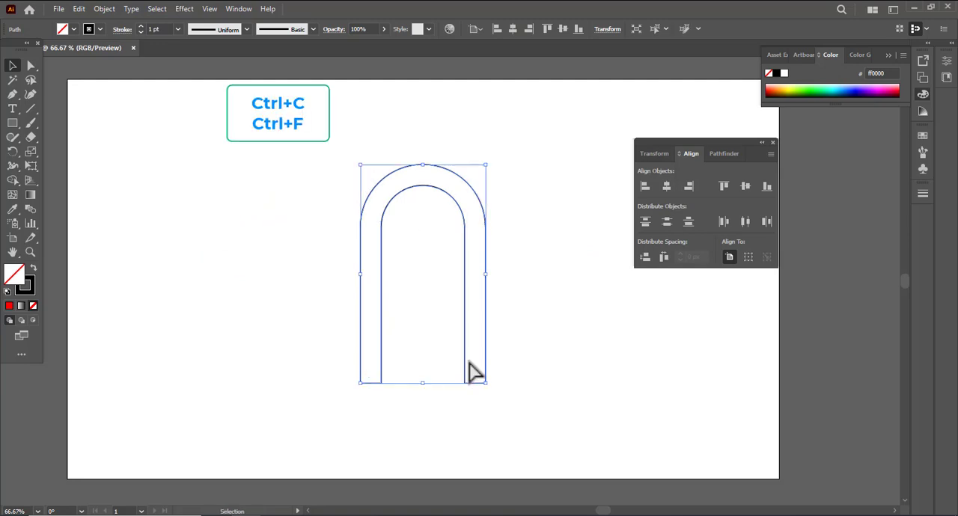
{"action": "key", "text": "Right"}
{"action": "key", "text": "Right"}
{"action": "key", "text": "Right"}
{"action": "key", "text": "Right"}
{"action": "key", "text": "Right"}
{"action": "key", "text": "Right"}
{"action": "key", "text": "Right"}
{"action": "key", "text": "Right"}
{"action": "key", "text": "Right"}
{"action": "key", "text": "Right"}
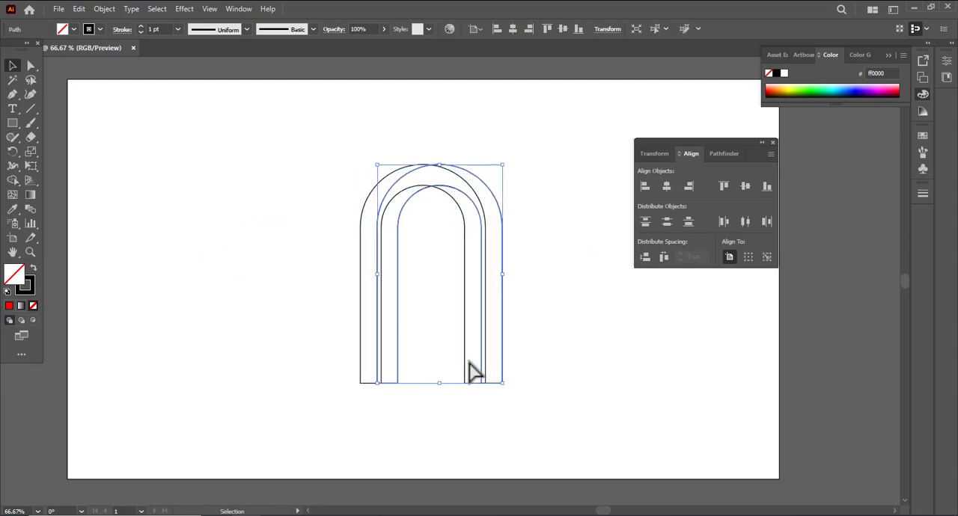
{"action": "key", "text": "Right"}
{"action": "key", "text": "Right"}
{"action": "key", "text": "Right"}
{"action": "key", "text": "Right"}
{"action": "key", "text": "Right"}
{"action": "key", "text": "Right"}
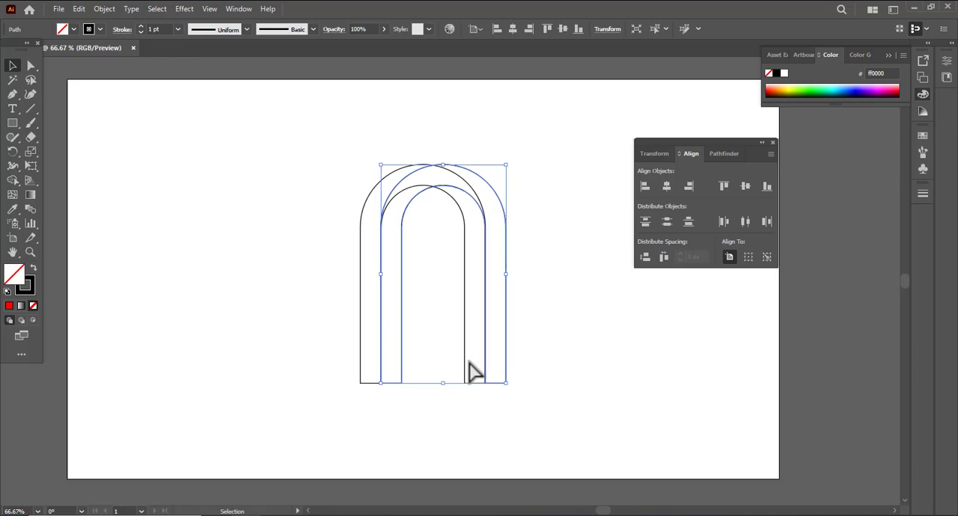
{"action": "left_click", "coordinate": [204, 227]}
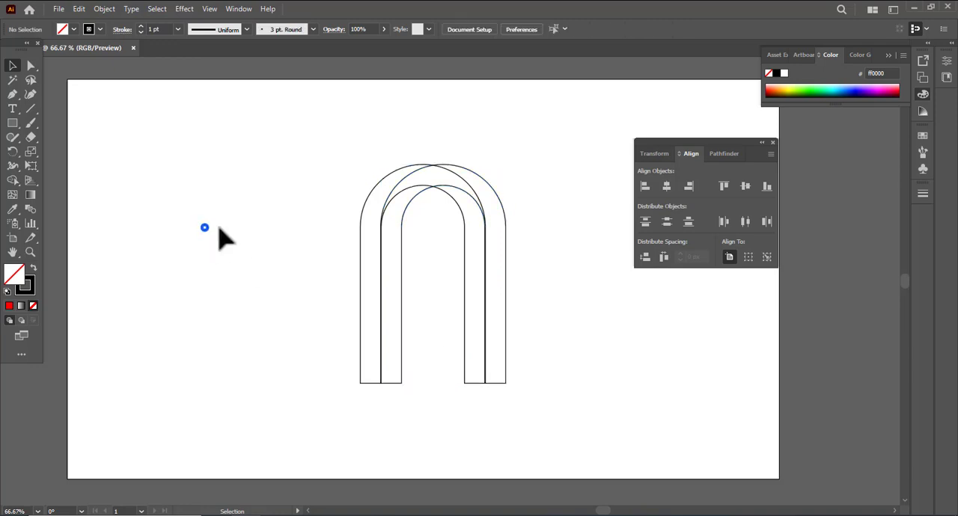
{"action": "left_click", "coordinate": [774, 141]}
Rotate both arch bands together by 45°.
{"action": "left_click_drag", "start_coordinate": [291, 160], "coordinate": [555, 390]}
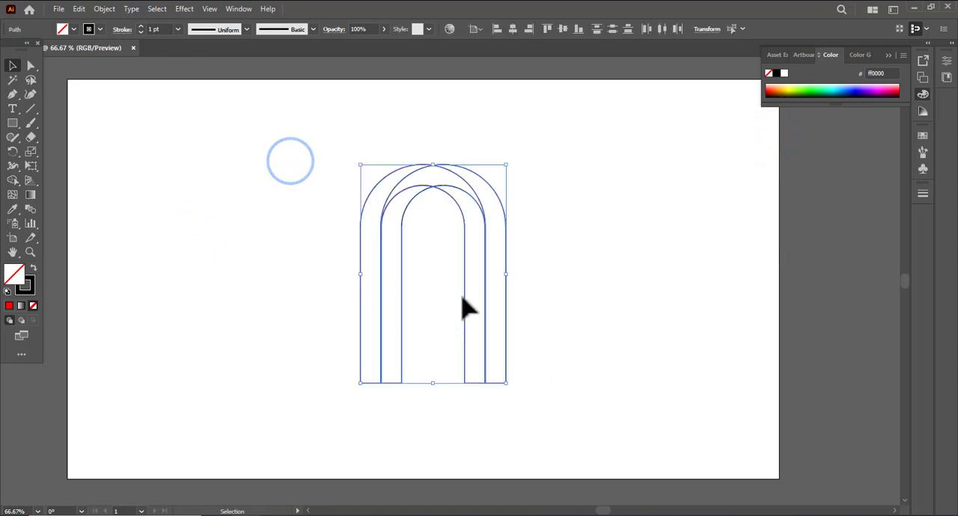
{"action": "right_click", "coordinate": [465, 302]}
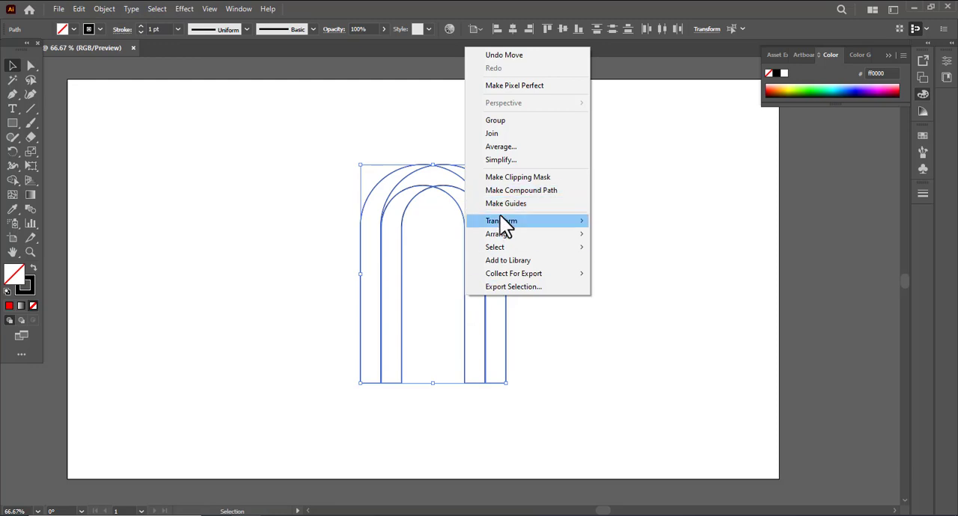
{"action": "left_click", "coordinate": [500, 219]}
{"action": "left_click", "coordinate": [624, 250]}
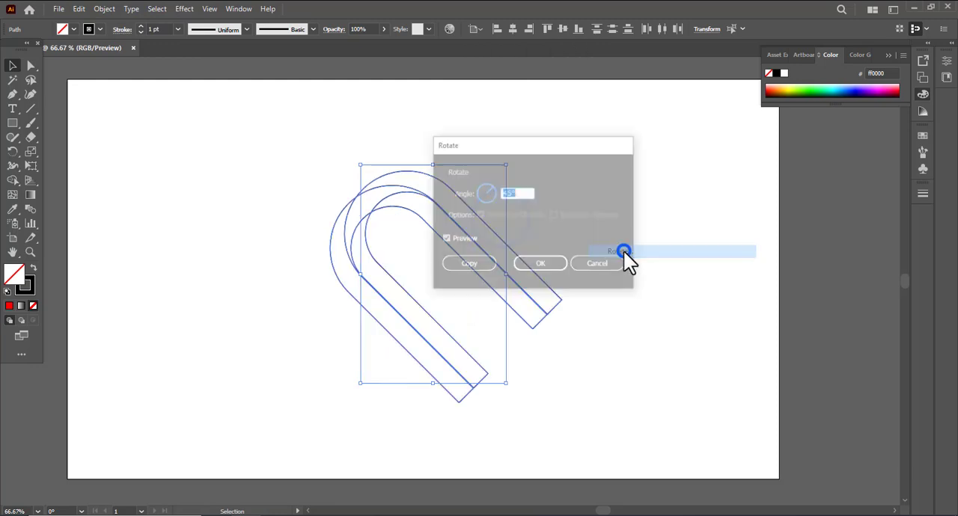
{"action": "left_click", "coordinate": [543, 268]}
Create a copy of the rotated arch bands reflected across the vertical axis.
{"action": "right_click", "coordinate": [352, 253]}
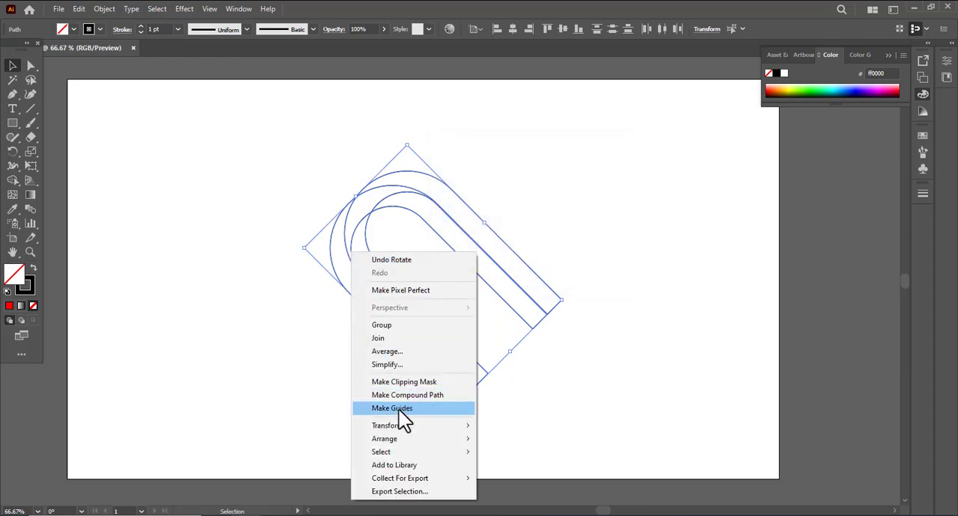
{"action": "left_click", "coordinate": [426, 425]}
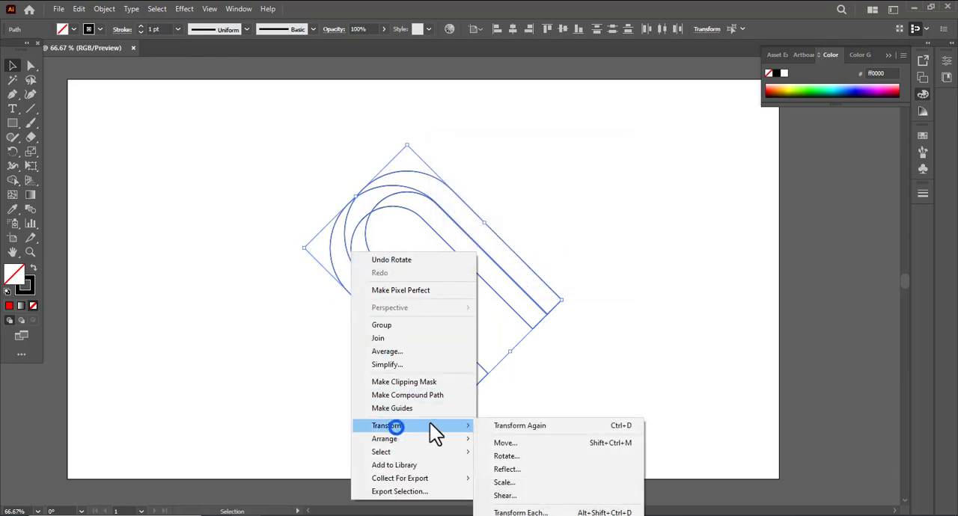
{"action": "left_click", "coordinate": [505, 471]}
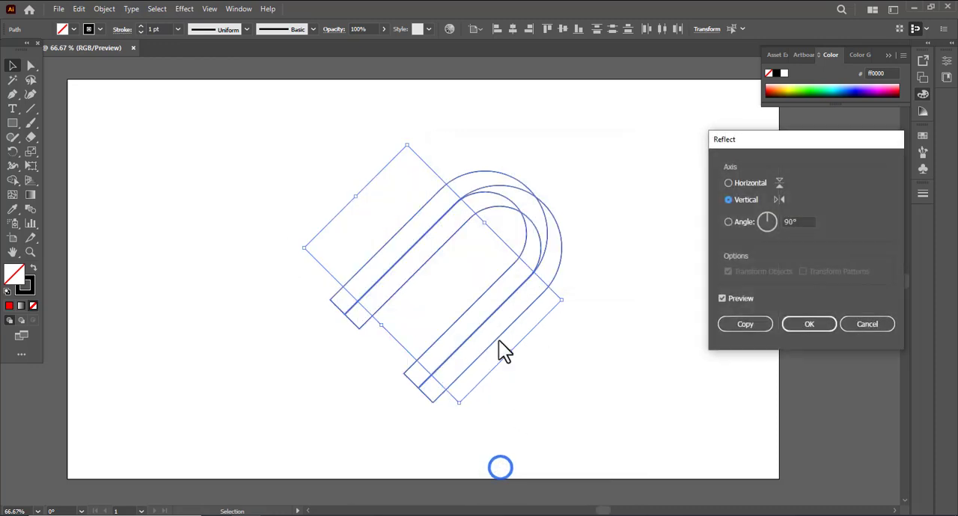
{"action": "left_click", "coordinate": [751, 324]}
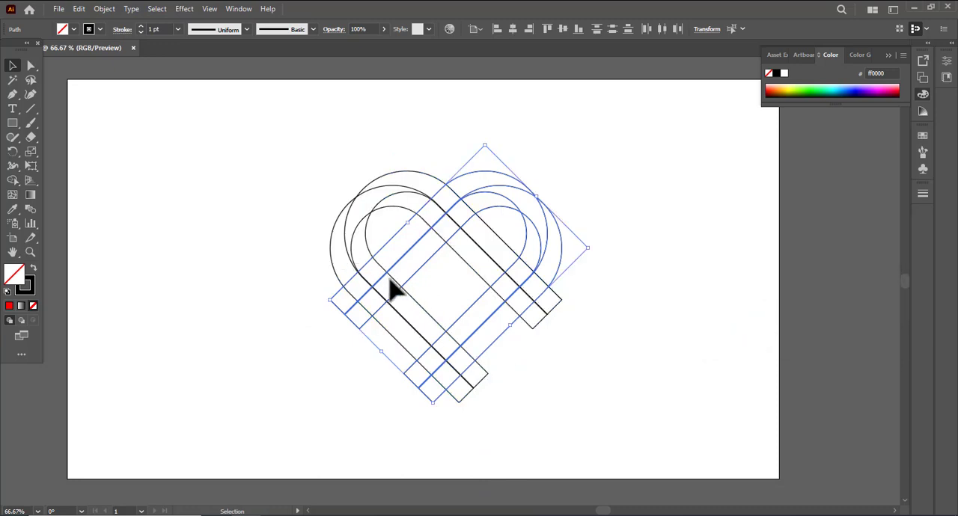
Shift the mirrored arch bands right until the two overlapping halves form a wider, symmetrical heart.
{"action": "key", "text": "shift+Right"}
{"action": "key", "text": "shift+Right"}
{"action": "key", "text": "shift+Right"}
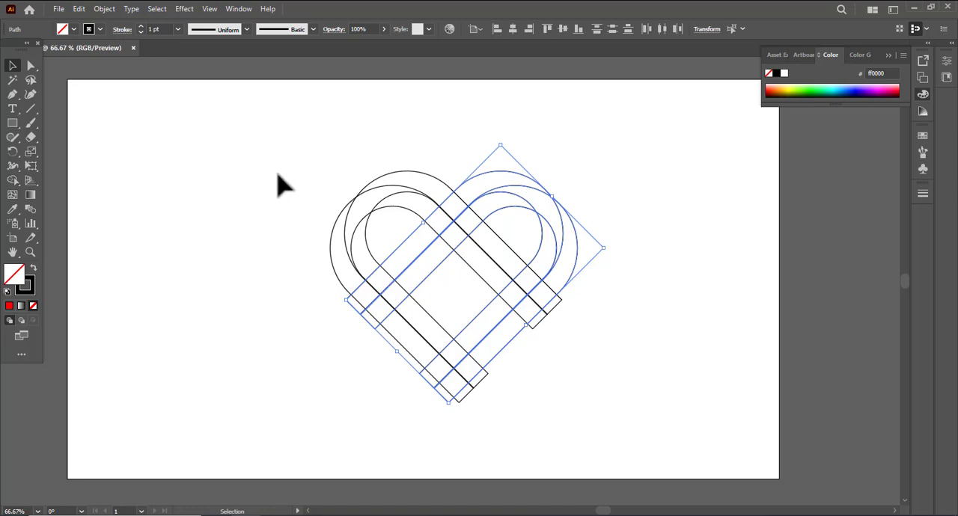
{"action": "left_click_drag", "start_coordinate": [262, 154], "coordinate": [632, 393]}
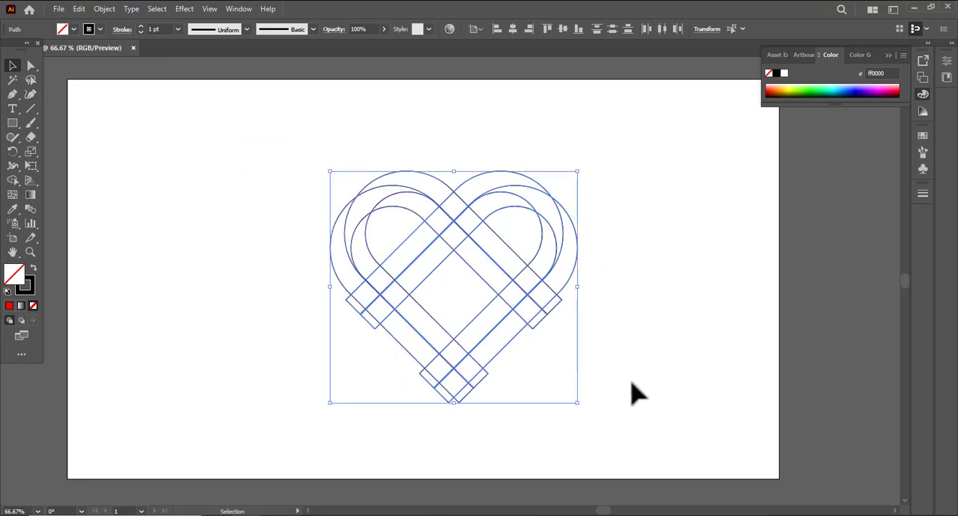
{"action": "left_click", "coordinate": [89, 263]}
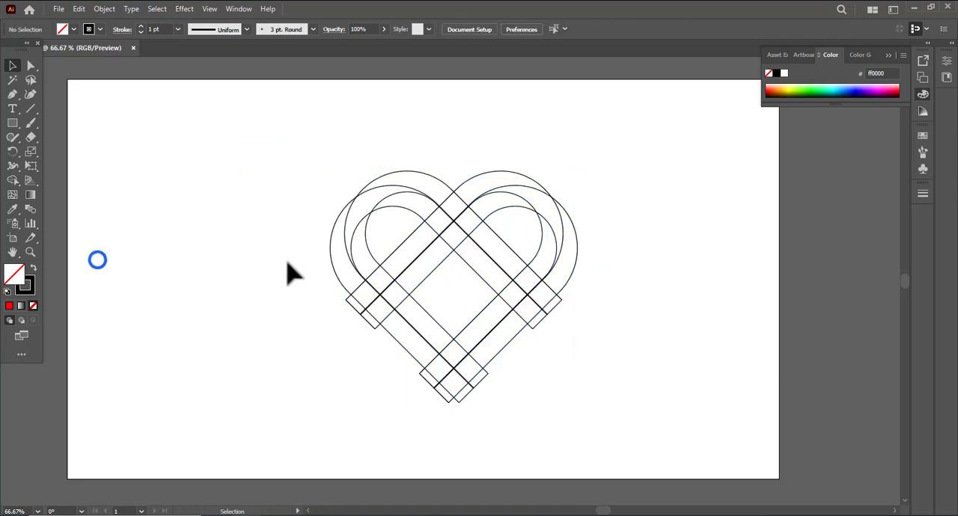
Draw two horizontal line segments between the side corners of the centre band crossings, one at the bottom tip and one at the upper notch.
{"action": "left_click", "coordinate": [32, 107]}
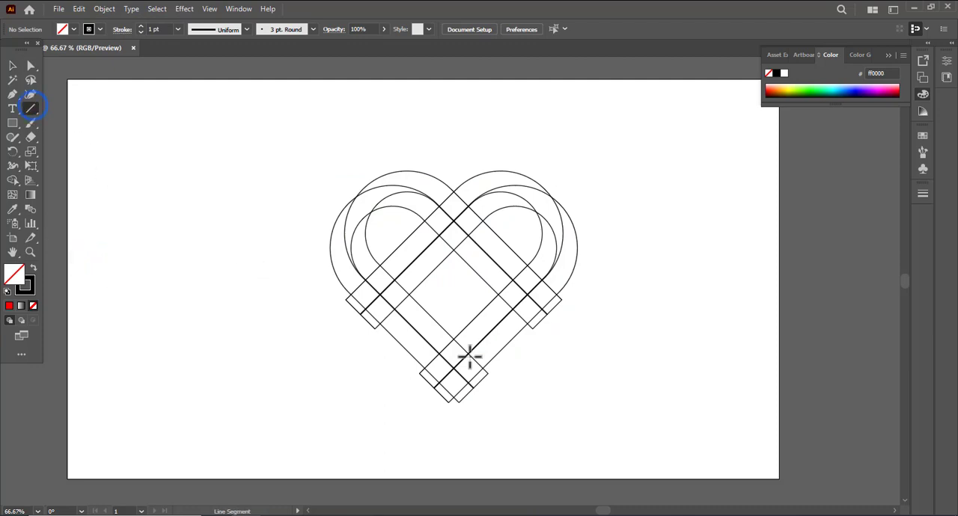
{"action": "scroll", "coordinate": [467, 352], "scroll_direction": "up", "scroll_amount": 3}
{"action": "scroll", "coordinate": [446, 397], "scroll_direction": "up", "scroll_amount": 1}
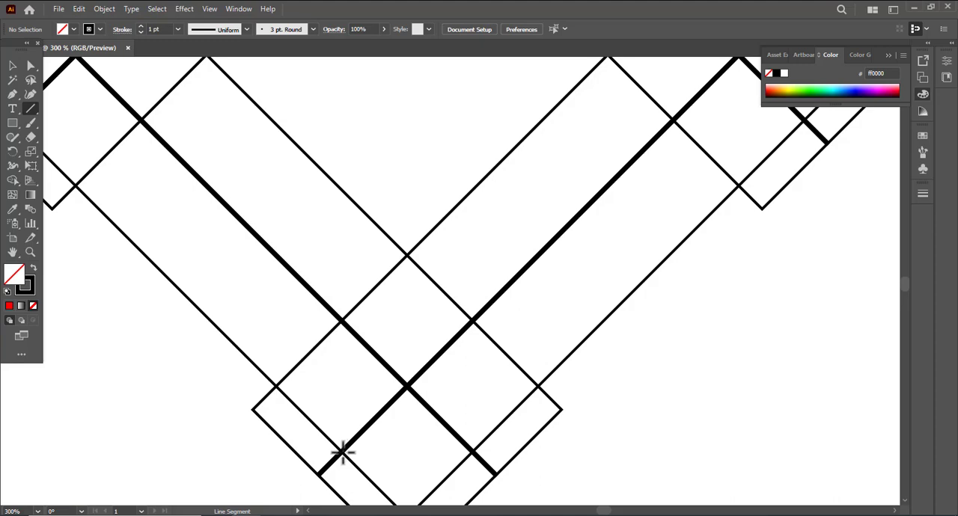
{"action": "left_click_drag", "start_coordinate": [342, 452], "coordinate": [472, 452]}
{"action": "scroll", "coordinate": [502, 351], "scroll_direction": "up", "scroll_amount": 8}
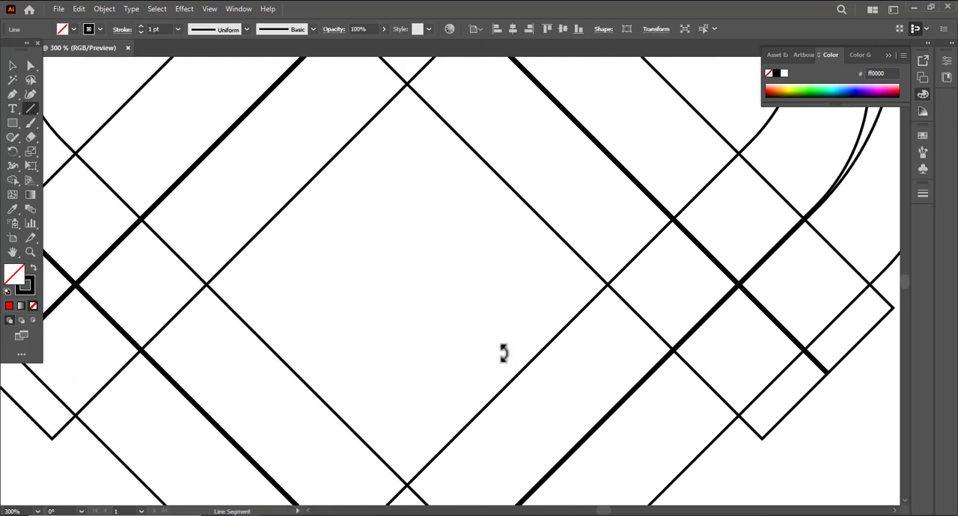
{"action": "scroll", "coordinate": [504, 353], "scroll_direction": "up", "scroll_amount": 6}
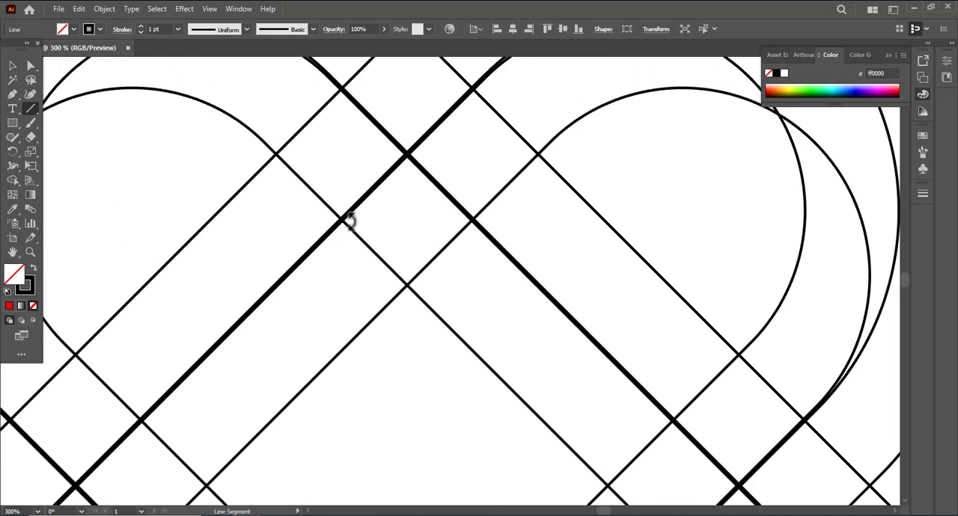
{"action": "left_click_drag", "start_coordinate": [342, 219], "coordinate": [470, 221]}
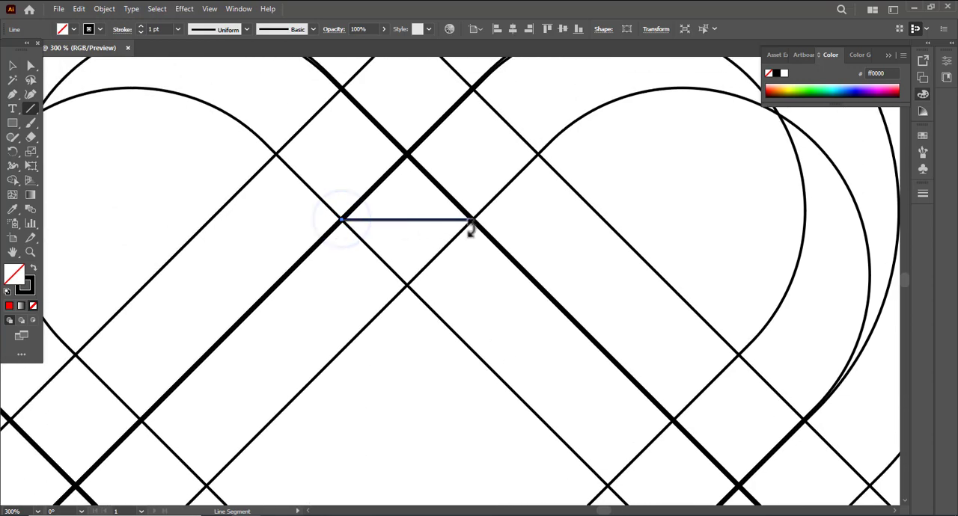
{"action": "scroll", "coordinate": [454, 290], "scroll_direction": "down", "scroll_amount": 3}
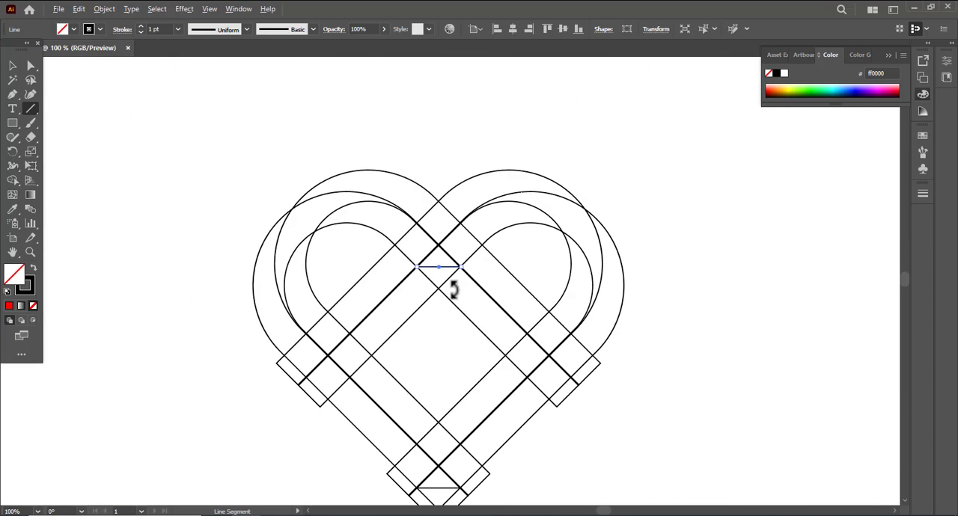
Select the heart outlines and use Shape Builder to remove the protruding band ends and the strands crossing the heart's interior.
{"action": "left_click", "coordinate": [12, 67]}
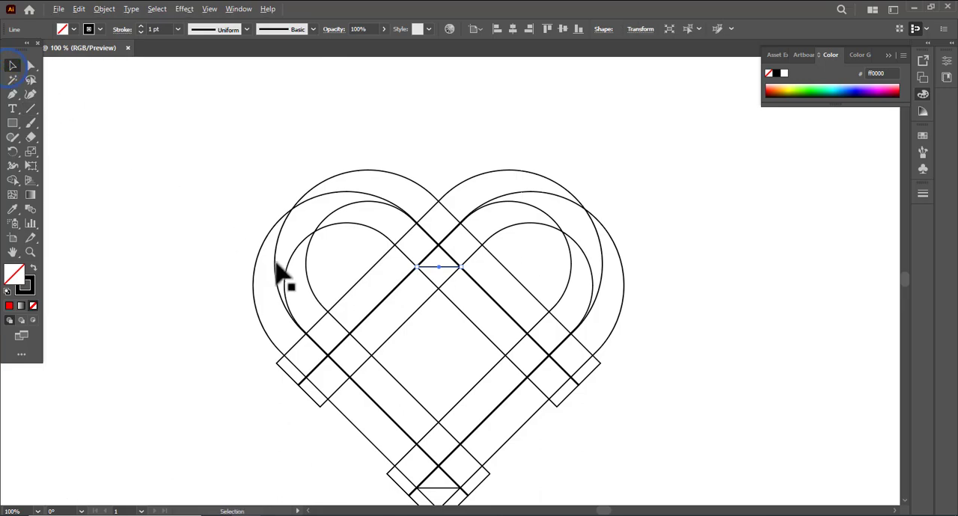
{"action": "scroll", "coordinate": [275, 262], "scroll_direction": "down", "scroll_amount": 2}
{"action": "left_click_drag", "start_coordinate": [329, 302], "coordinate": [342, 275]}
{"action": "scroll", "coordinate": [342, 276], "scroll_direction": "up", "scroll_amount": 2}
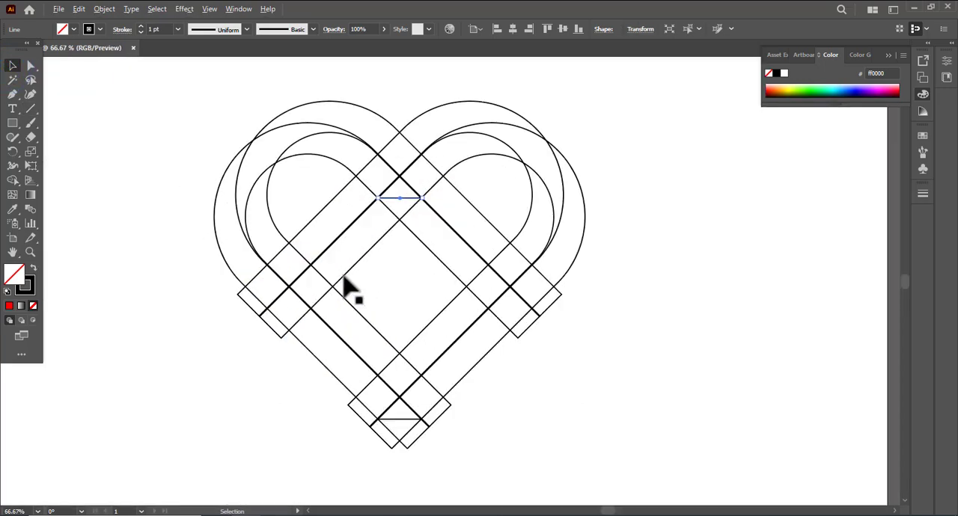
{"action": "left_click_drag", "start_coordinate": [197, 141], "coordinate": [513, 402]}
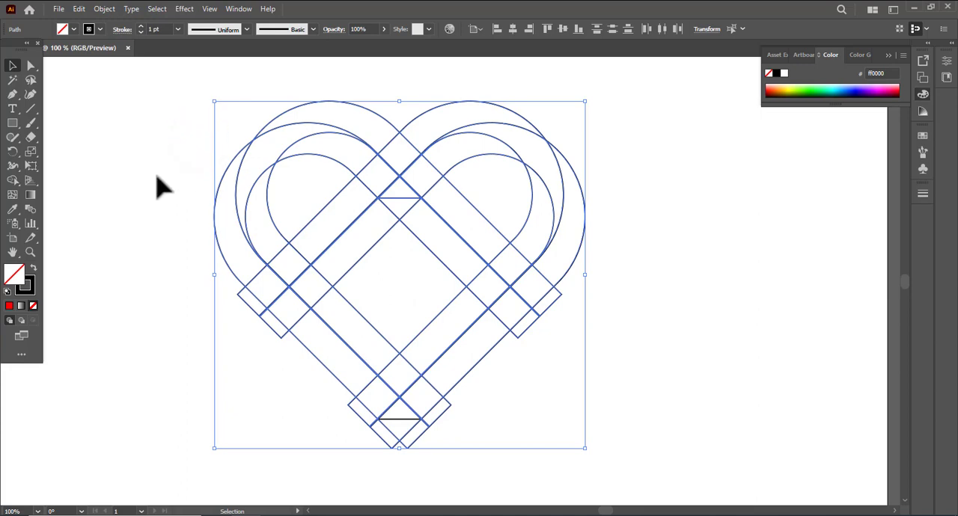
{"action": "left_click", "coordinate": [15, 183]}
{"action": "key", "text": "alt"}
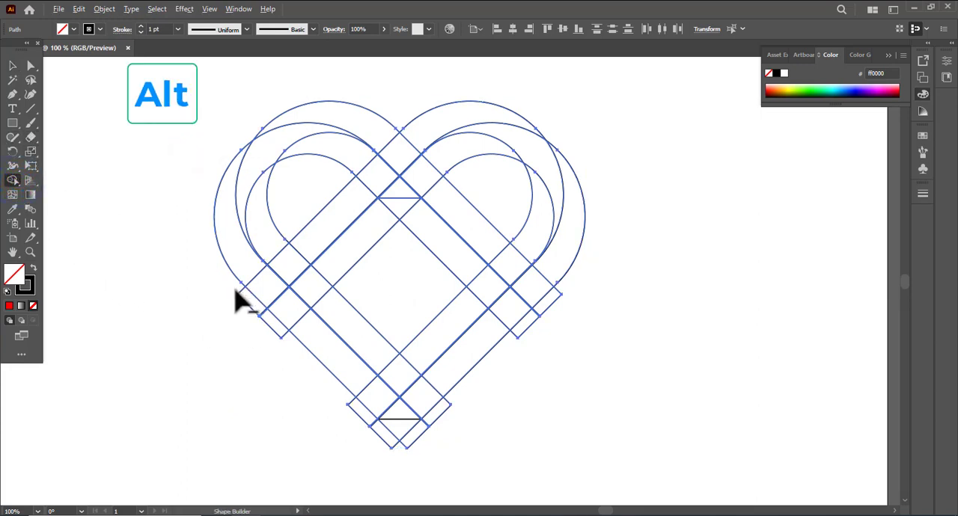
{"action": "left_click_drag", "start_coordinate": [230, 288], "coordinate": [293, 349]}
{"action": "mouse_move", "coordinate": [329, 387]}
{"action": "left_mouse_down"}
{"action": "mouse_move", "coordinate": [400, 443]}
{"action": "mouse_move", "coordinate": [445, 428]}
{"action": "mouse_move", "coordinate": [436, 443]}
{"action": "mouse_move", "coordinate": [367, 424]}
{"action": "left_mouse_up"}
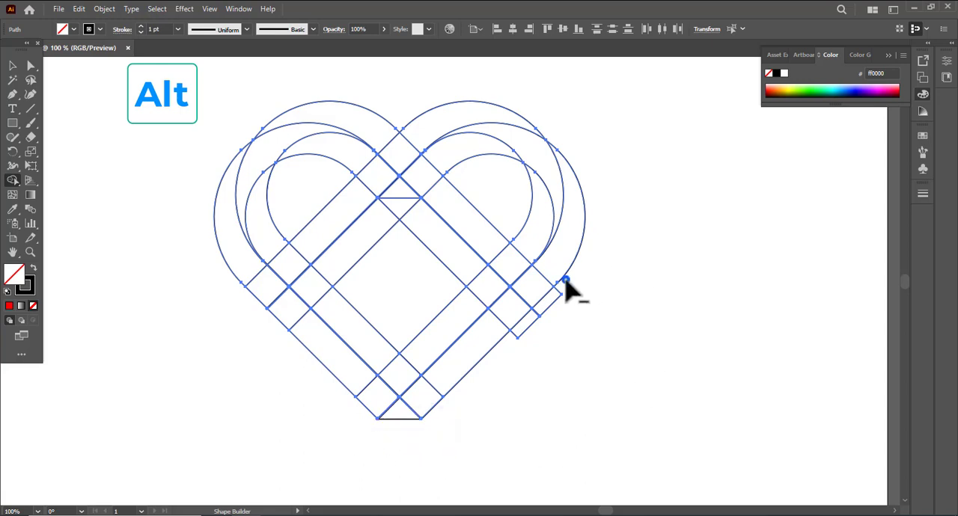
{"action": "mouse_move", "coordinate": [565, 281]}
{"action": "left_mouse_down"}
{"action": "mouse_move", "coordinate": [522, 337]}
{"action": "mouse_move", "coordinate": [442, 270]}
{"action": "mouse_move", "coordinate": [400, 283]}
{"action": "mouse_move", "coordinate": [314, 223]}
{"action": "left_mouse_up"}
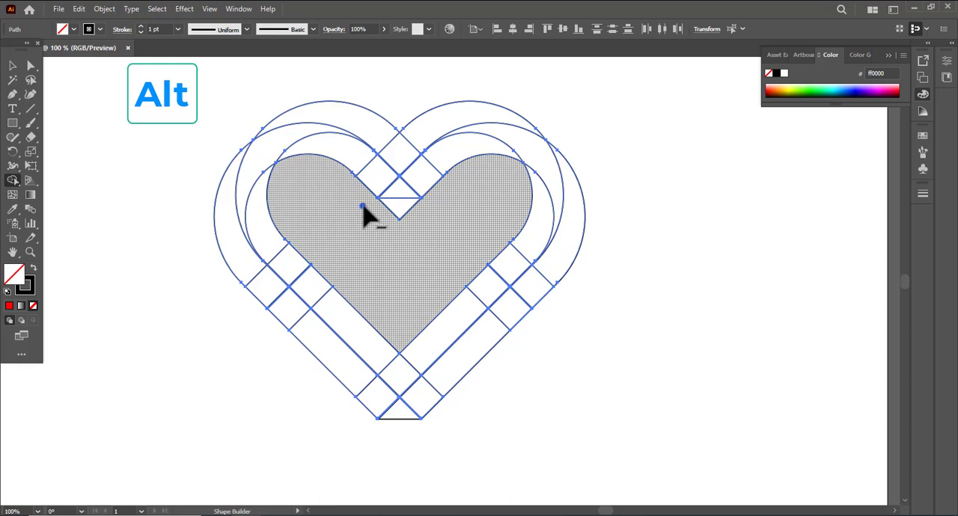
Remove the point below the upper horizontal line and form the small triangles above both horizontal lines as separate regions.
{"action": "left_click", "coordinate": [362, 205], "text": "alt"}
{"action": "left_click", "coordinate": [400, 196], "text": "alt"}
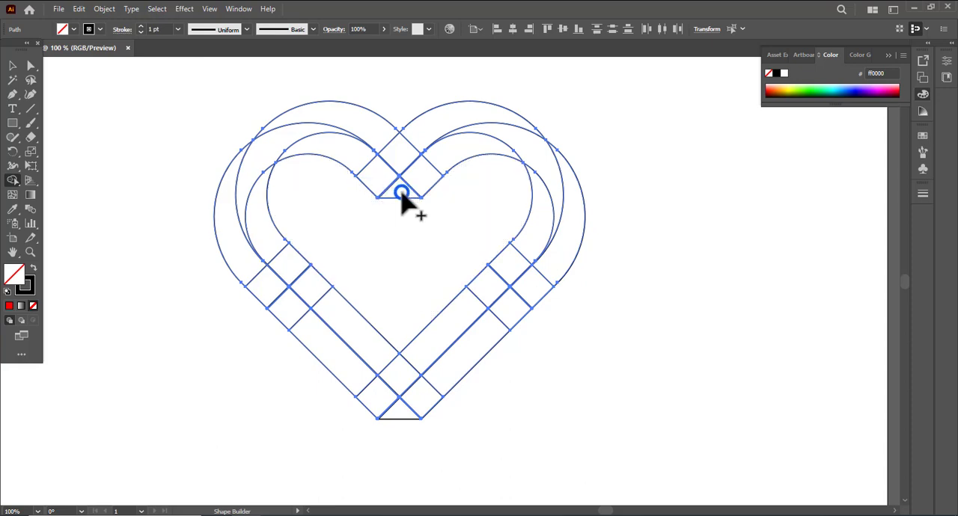
{"action": "left_click", "coordinate": [399, 413], "text": "alt"}
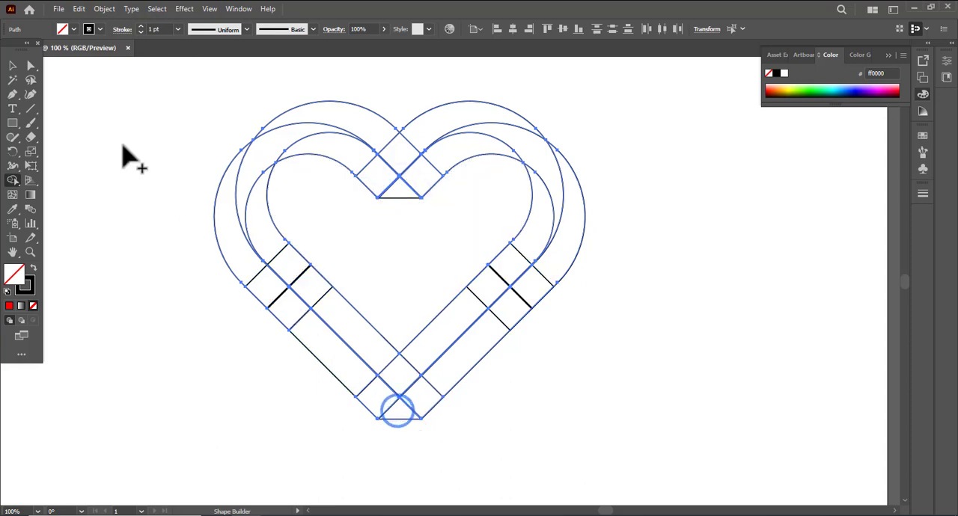
Set a red fill for all heart outlines and merge the upper-left outer band, centre notch and upper-right inner crescent into one piece.
{"action": "left_click", "coordinate": [9, 66]}
{"action": "left_click_drag", "start_coordinate": [87, 99], "coordinate": [629, 409]}
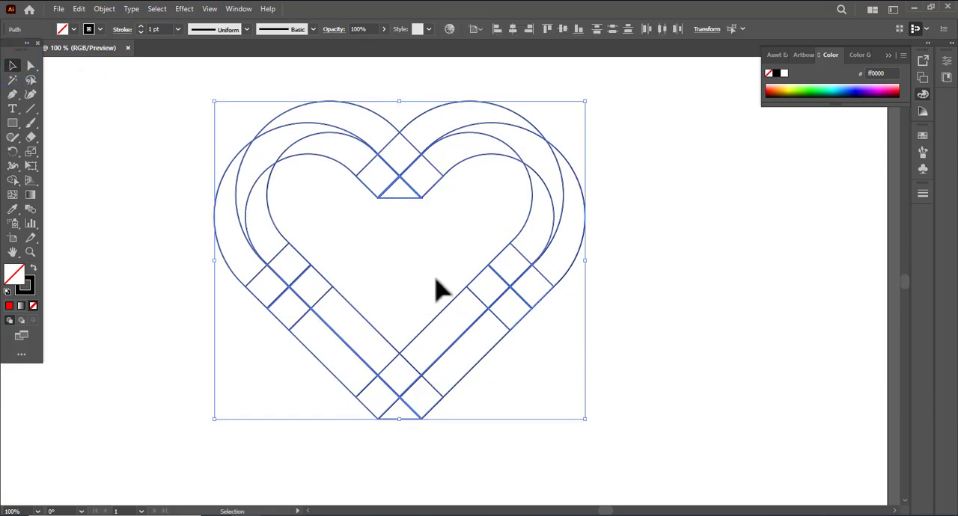
{"action": "left_click", "coordinate": [12, 180]}
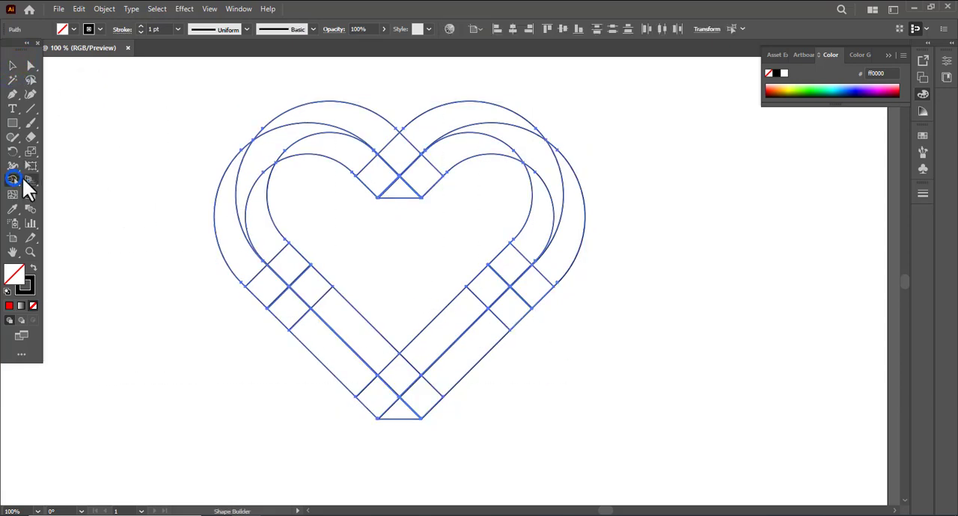
{"action": "left_click", "coordinate": [74, 29]}
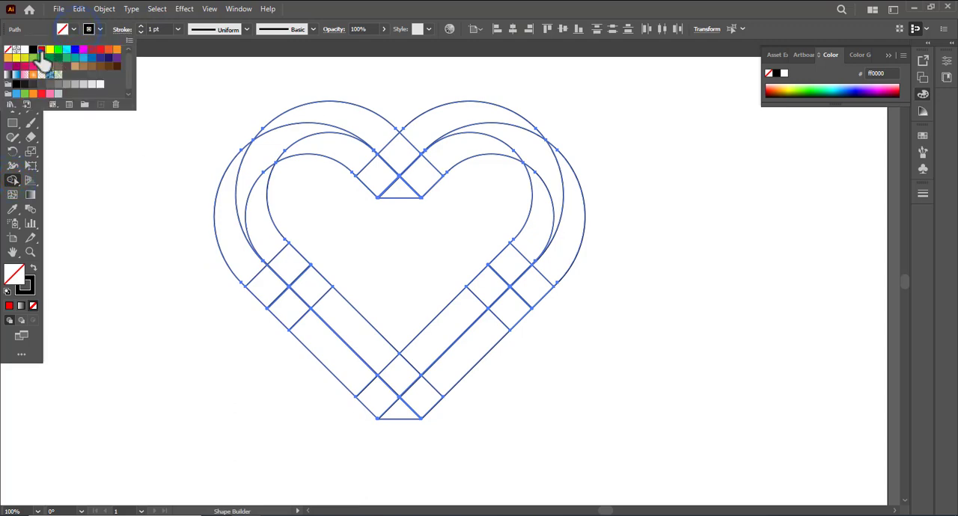
{"action": "left_click", "coordinate": [317, 244]}
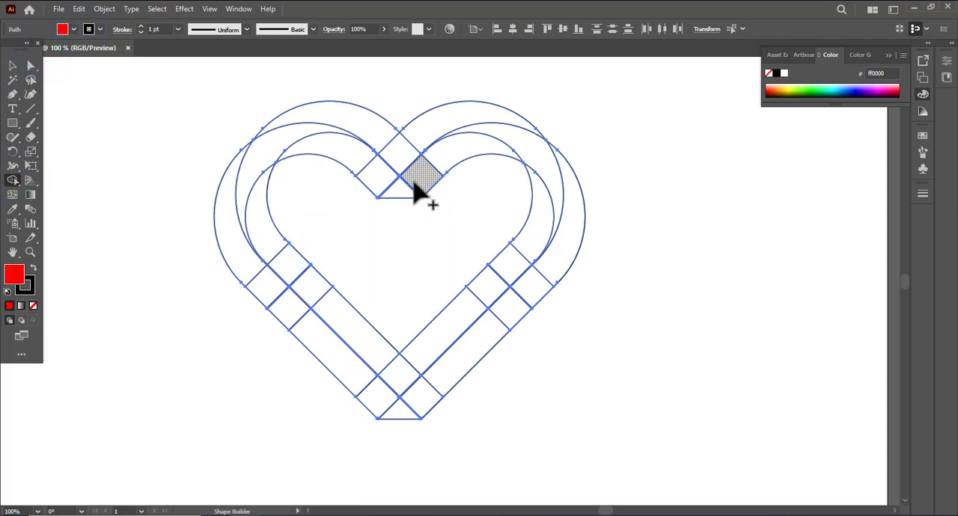
{"action": "mouse_move", "coordinate": [464, 145]}
{"action": "left_mouse_down"}
{"action": "mouse_move", "coordinate": [422, 169]}
{"action": "mouse_move", "coordinate": [361, 126]}
{"action": "left_mouse_up"}
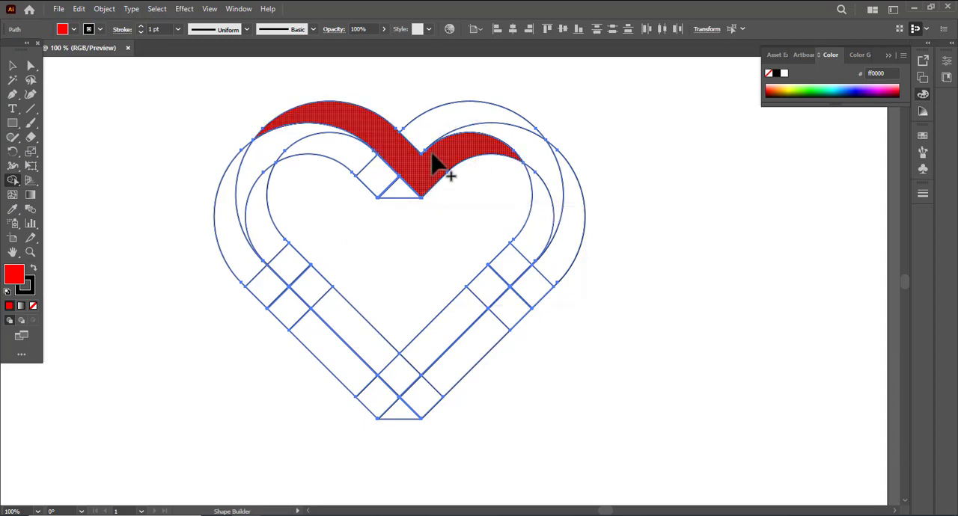
Merge the upper-right loop with the right inner arm, and the outer right band with the left inner arm, as two red pieces.
{"action": "mouse_move", "coordinate": [430, 130]}
{"action": "left_mouse_down"}
{"action": "mouse_move", "coordinate": [477, 115]}
{"action": "mouse_move", "coordinate": [504, 124]}
{"action": "mouse_move", "coordinate": [538, 158]}
{"action": "mouse_move", "coordinate": [540, 220]}
{"action": "mouse_move", "coordinate": [512, 274]}
{"action": "mouse_move", "coordinate": [481, 307]}
{"action": "left_mouse_up"}
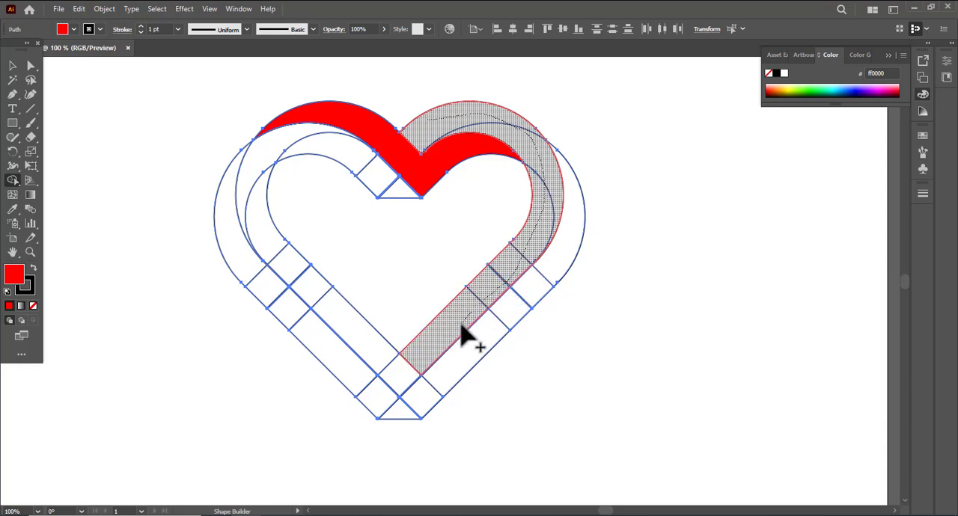
{"action": "left_click_drag", "start_coordinate": [456, 340], "coordinate": [458, 341]}
{"action": "mouse_move", "coordinate": [573, 220]}
{"action": "left_mouse_down"}
{"action": "mouse_move", "coordinate": [562, 272]}
{"action": "mouse_move", "coordinate": [484, 336]}
{"action": "mouse_move", "coordinate": [434, 396]}
{"action": "mouse_move", "coordinate": [391, 378]}
{"action": "mouse_move", "coordinate": [321, 306]}
{"action": "mouse_move", "coordinate": [265, 225]}
{"action": "left_mouse_up"}
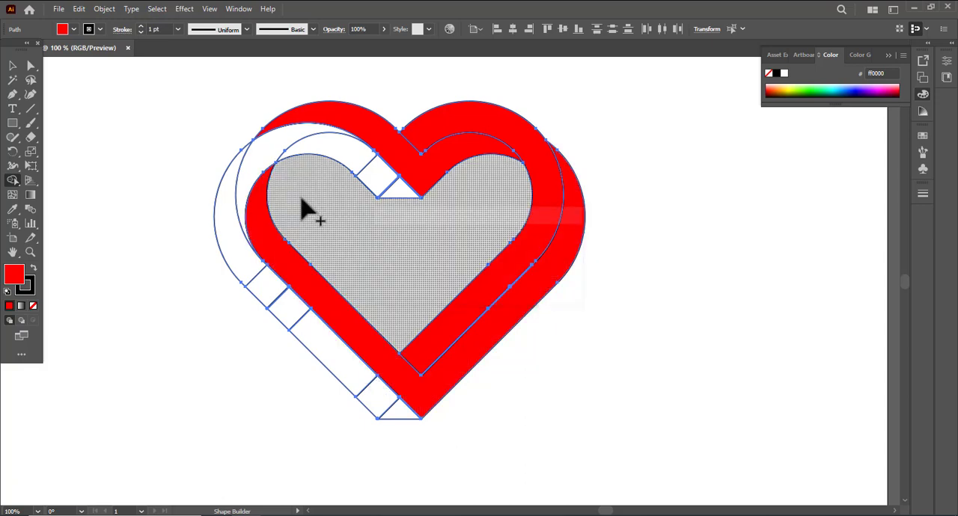
Merge the inner left arch with the notch triangle, and the outer left band with the bottom triangle, as two red pieces.
{"action": "left_click", "coordinate": [418, 199]}
{"action": "mouse_move", "coordinate": [402, 198]}
{"action": "left_mouse_down"}
{"action": "mouse_move", "coordinate": [330, 147]}
{"action": "mouse_move", "coordinate": [276, 160]}
{"action": "left_mouse_up"}
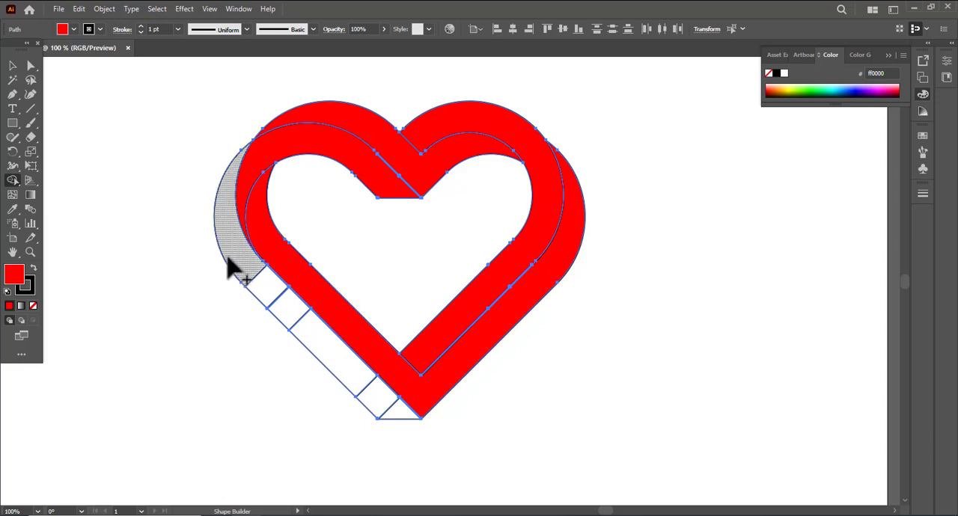
{"action": "mouse_move", "coordinate": [237, 262]}
{"action": "left_mouse_down"}
{"action": "mouse_move", "coordinate": [285, 321]}
{"action": "mouse_move", "coordinate": [374, 399]}
{"action": "mouse_move", "coordinate": [381, 422]}
{"action": "left_mouse_up"}
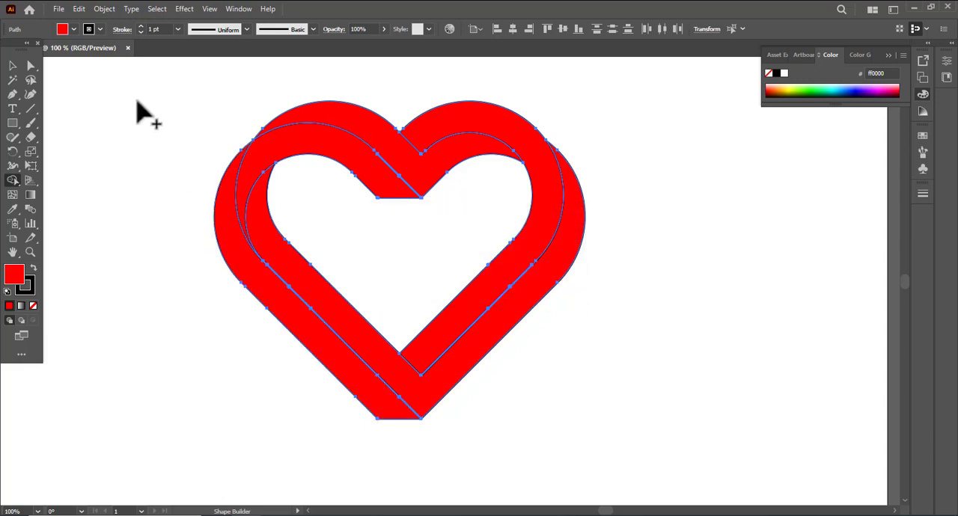
{"action": "left_click", "coordinate": [12, 66]}
{"action": "left_click", "coordinate": [111, 90]}
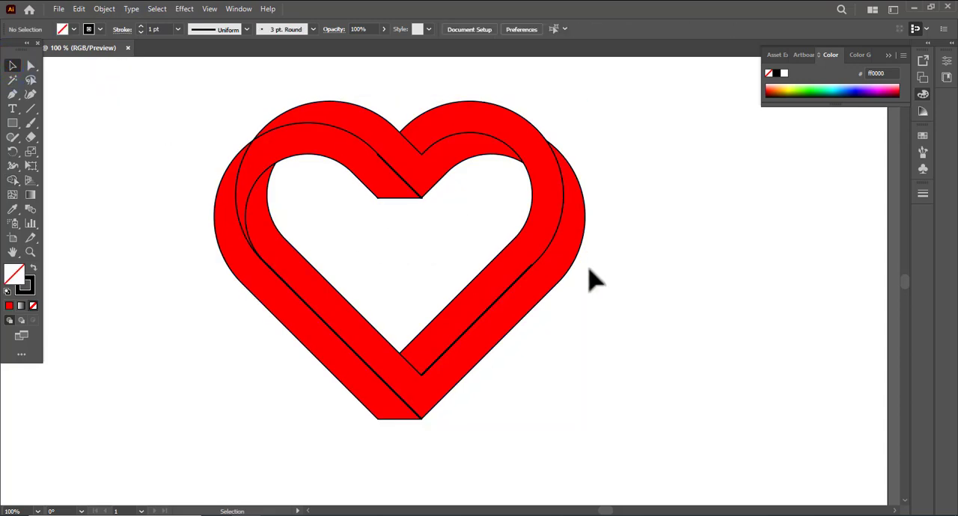
Check the merged red ribbon pieces by selecting them one at a time around the heart.
{"action": "left_click", "coordinate": [542, 267]}
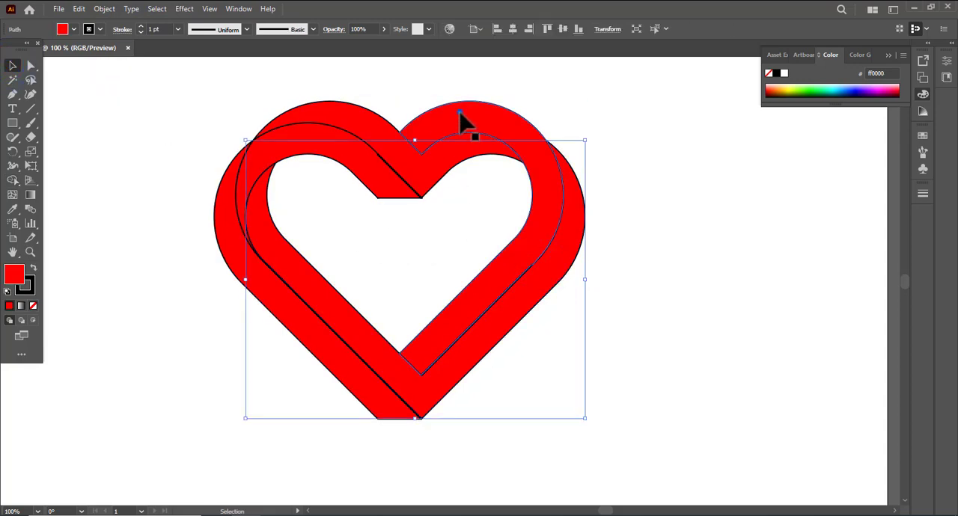
{"action": "left_click", "coordinate": [457, 112]}
{"action": "left_click", "coordinate": [378, 120]}
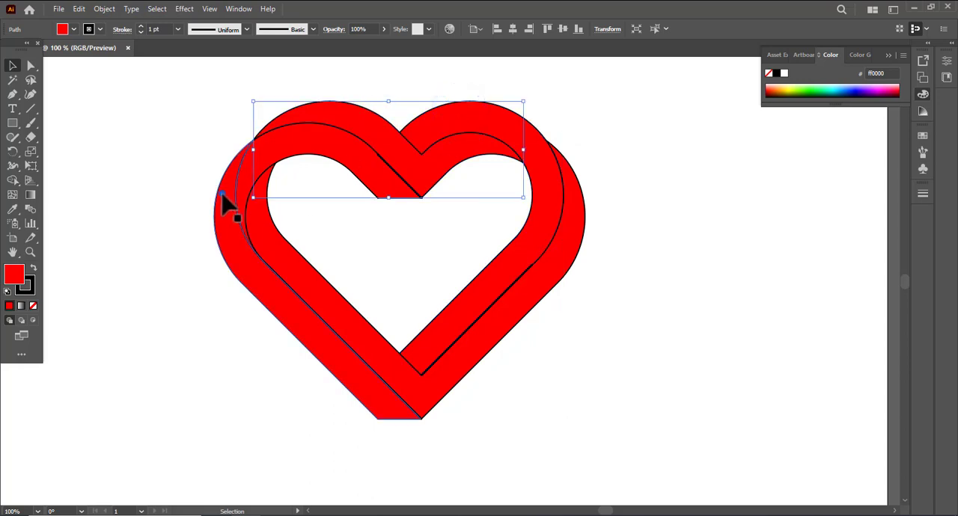
{"action": "left_click", "coordinate": [222, 194]}
{"action": "left_click", "coordinate": [257, 167]}
{"action": "left_click", "coordinate": [306, 292]}
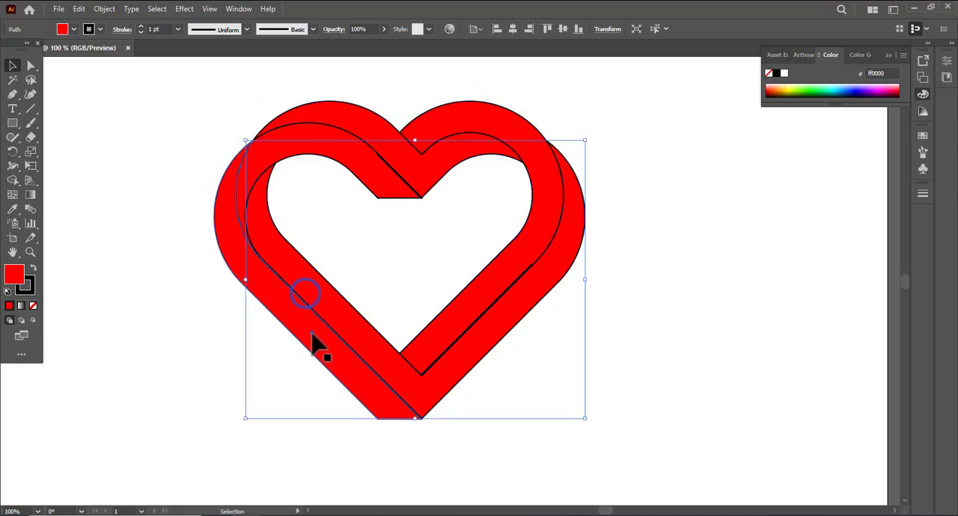
{"action": "left_click", "coordinate": [313, 332]}
{"action": "left_click", "coordinate": [566, 310]}
Select all five red ribbon pieces together and cut them away from the leftover line fragments.
{"action": "left_click", "coordinate": [510, 300]}
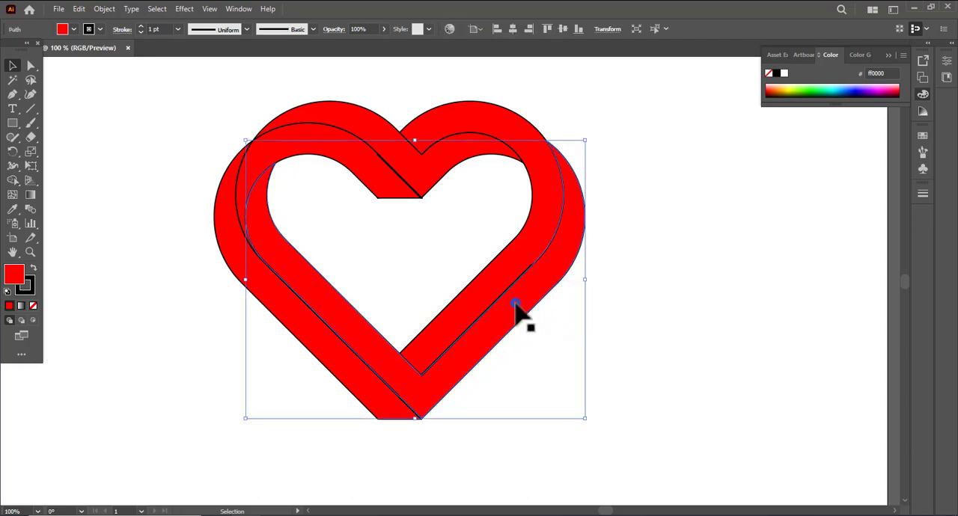
{"action": "left_click", "coordinate": [536, 217], "text": "shift"}
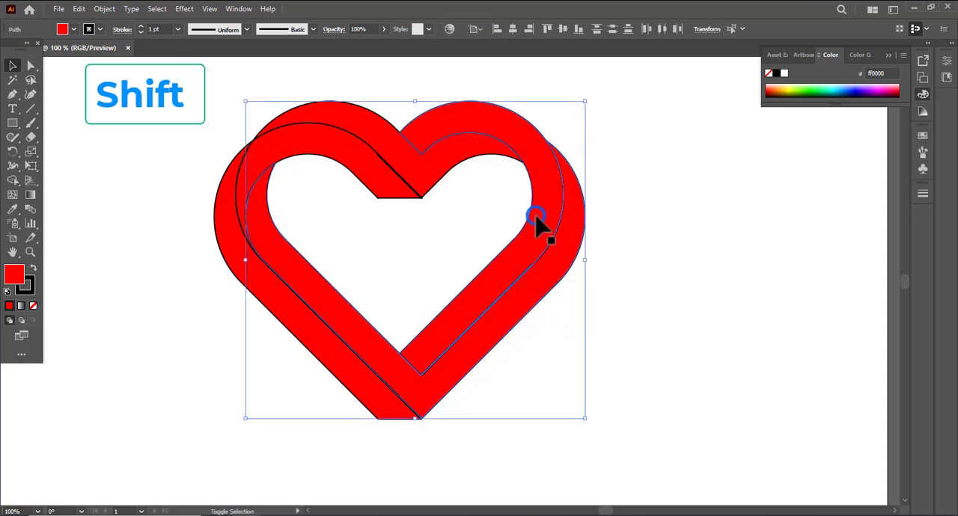
{"action": "left_click", "coordinate": [448, 155], "text": "shift"}
{"action": "left_click", "coordinate": [378, 174], "text": "shift"}
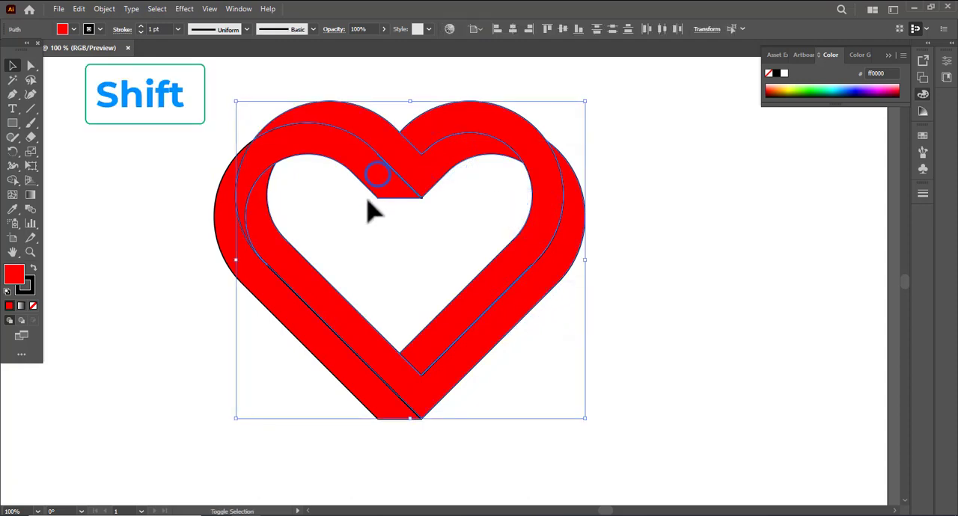
{"action": "left_click", "coordinate": [299, 318], "text": "shift"}
{"action": "left_click", "coordinate": [316, 298], "text": "shift"}
{"action": "left_click", "coordinate": [316, 297], "text": "shift"}
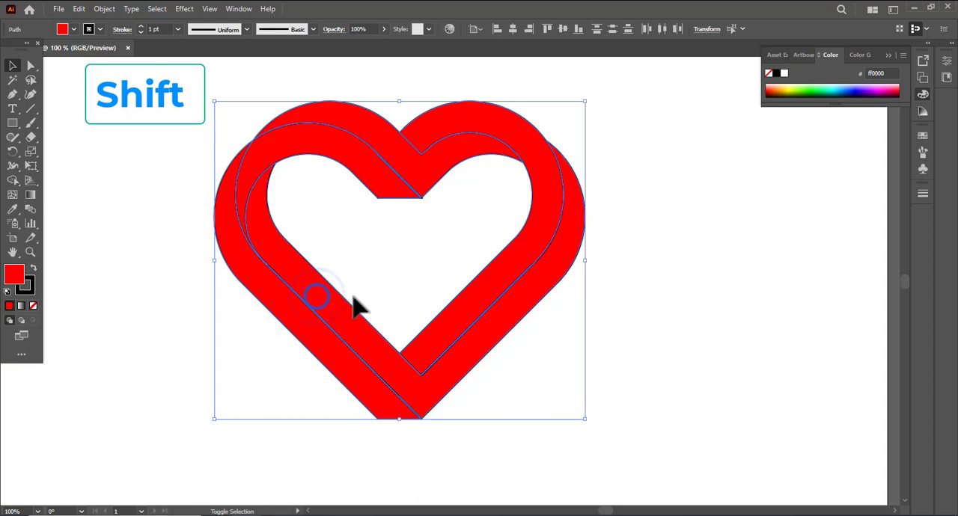
{"action": "key", "text": "ctrl+x"}
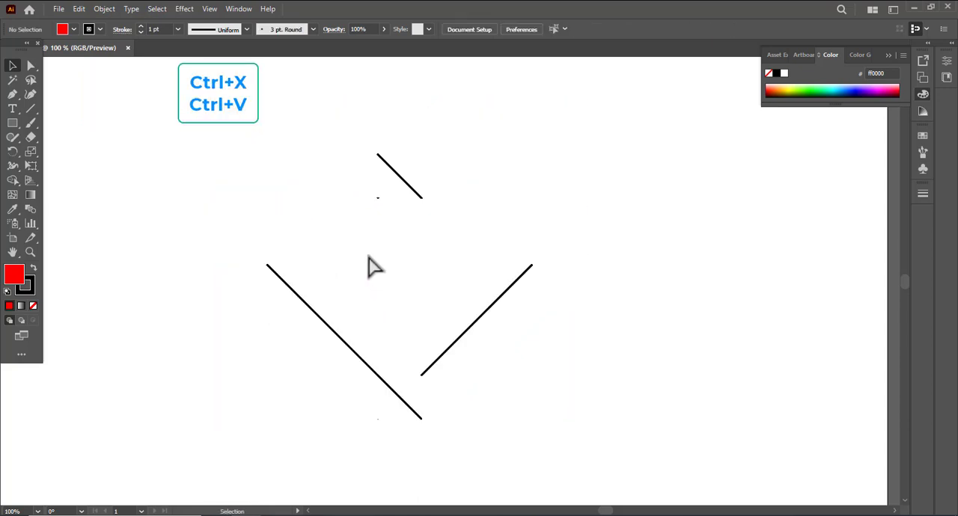
Clear the leftover black line fragments and paste the five red ribbon pieces back onto the artboard.
{"action": "left_click_drag", "start_coordinate": [78, 76], "coordinate": [631, 463]}
{"action": "key", "text": "ctrl+x"}
{"action": "left_click_drag", "start_coordinate": [180, 133], "coordinate": [630, 471]}
{"action": "key", "text": "ctrl+v"}
{"action": "key", "text": "v"}
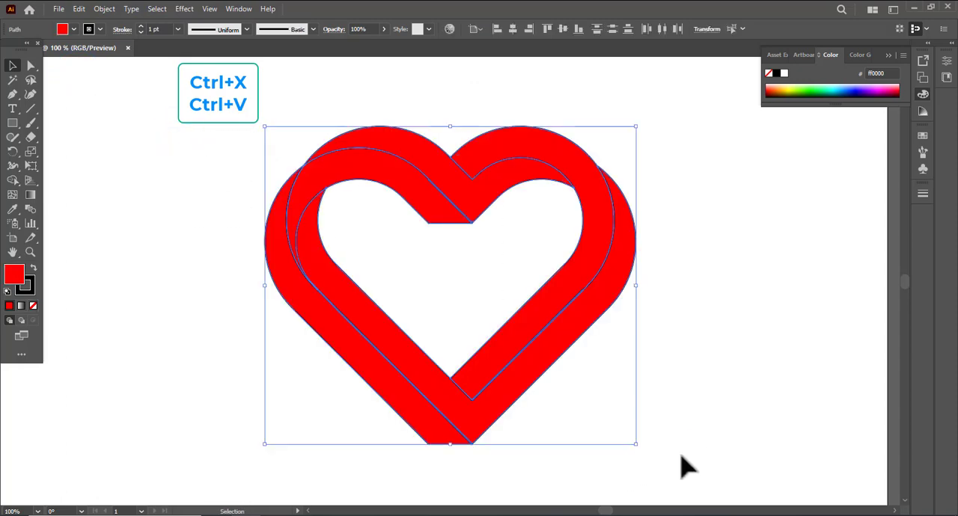
Remove the black stroke from all five ribbon pieces of the heart.
{"action": "left_click", "coordinate": [165, 197]}
{"action": "left_click_drag", "start_coordinate": [180, 144], "coordinate": [648, 428]}
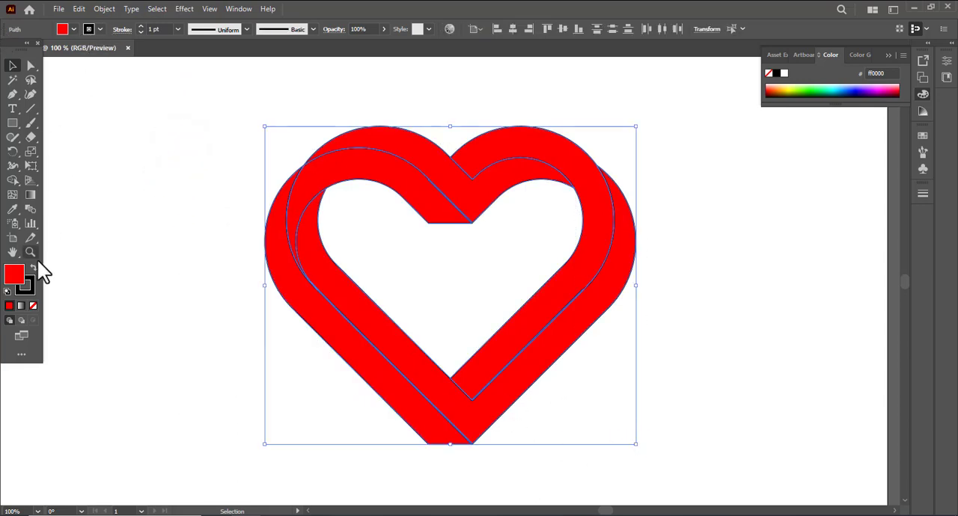
{"action": "left_click", "coordinate": [100, 29]}
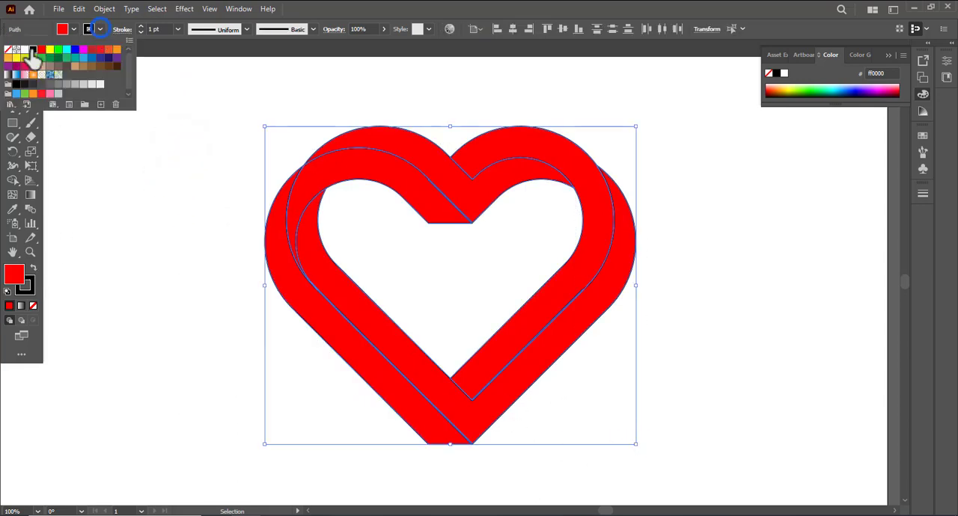
{"action": "left_click", "coordinate": [8, 50]}
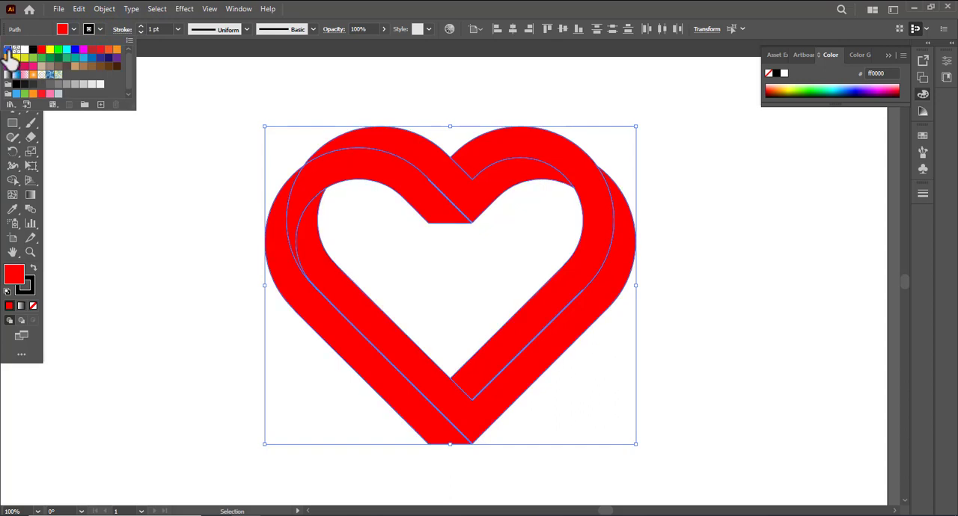
{"action": "left_click", "coordinate": [120, 174]}
{"action": "left_click", "coordinate": [139, 182]}
Fill all the ribbon pieces with a linear gradient and set its starting color stop to red ff0000.
{"action": "left_click_drag", "start_coordinate": [173, 146], "coordinate": [650, 457]}
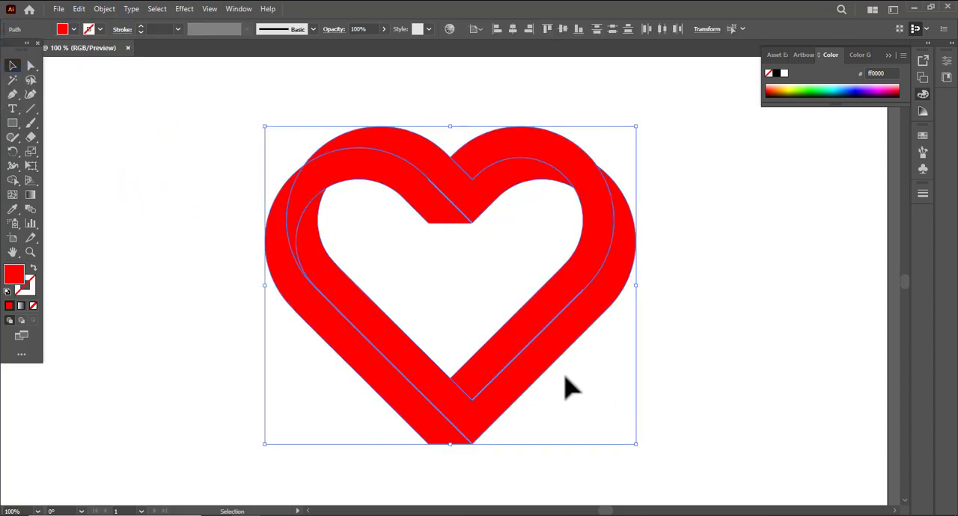
{"action": "key", "text": "space"}
{"action": "left_click_drag", "start_coordinate": [564, 360], "coordinate": [513, 337]}
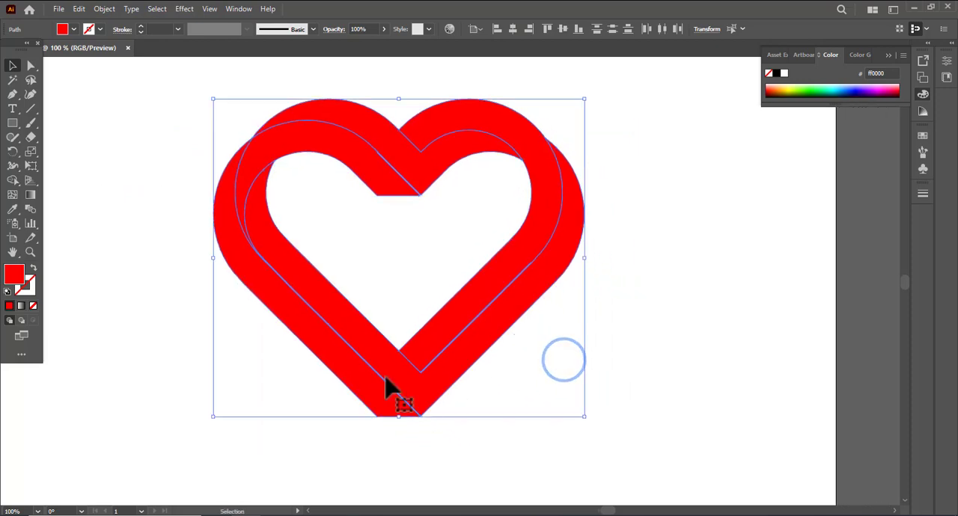
{"action": "left_click", "coordinate": [21, 306]}
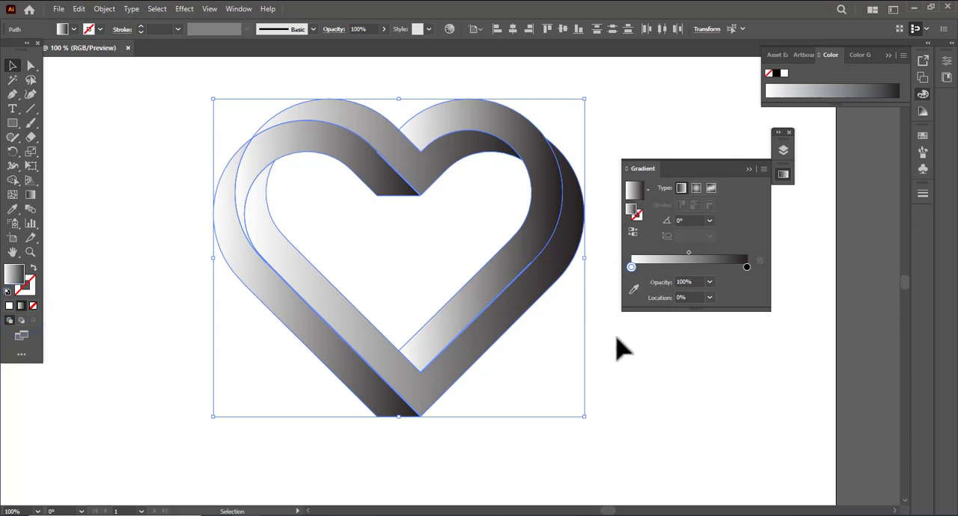
{"action": "double_click", "coordinate": [630, 267]}
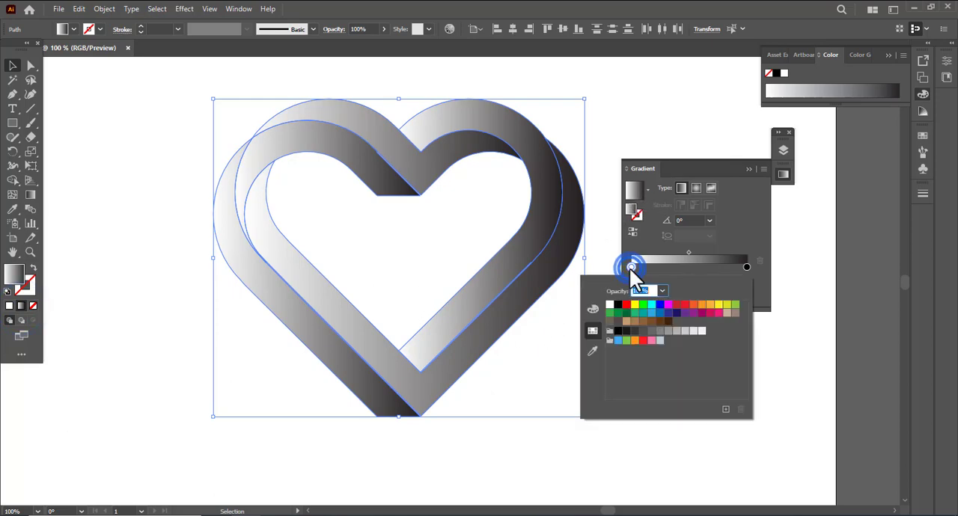
{"action": "left_click", "coordinate": [626, 304]}
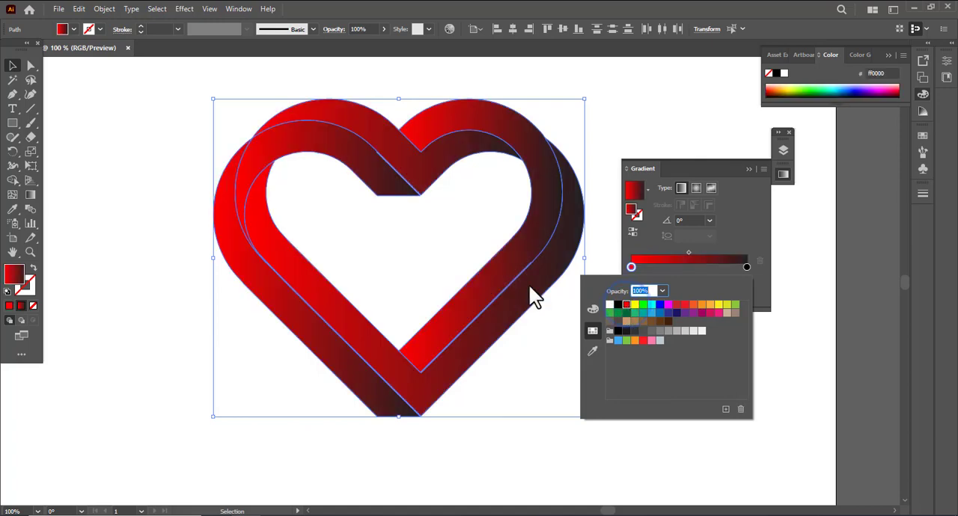
Set the gradient's end stop to orange f15a24 and shift the midpoint to about 68%.
{"action": "double_click", "coordinate": [745, 267]}
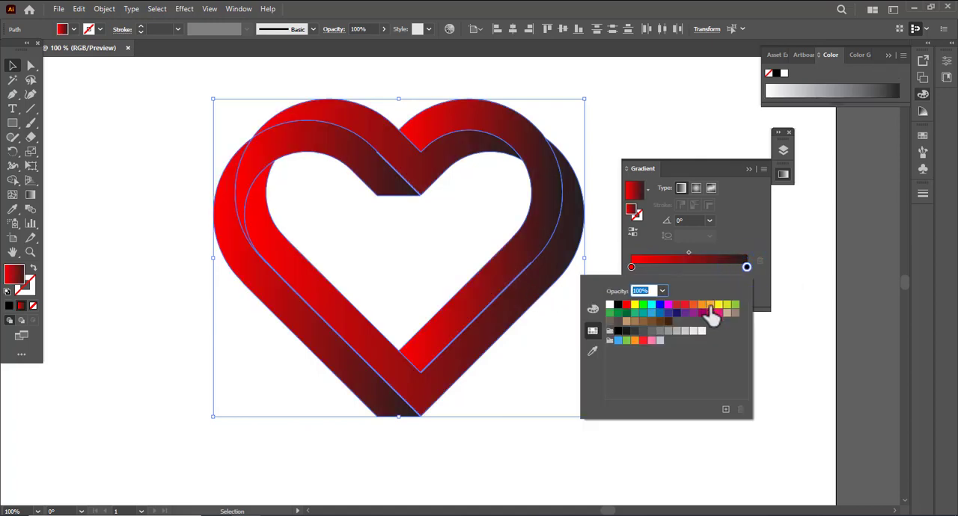
{"action": "left_click", "coordinate": [718, 306]}
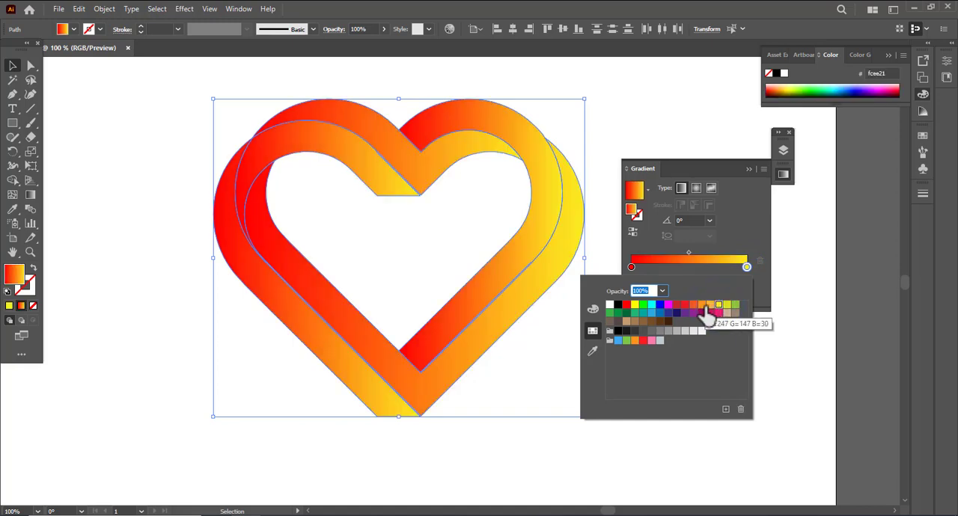
{"action": "left_click", "coordinate": [694, 305]}
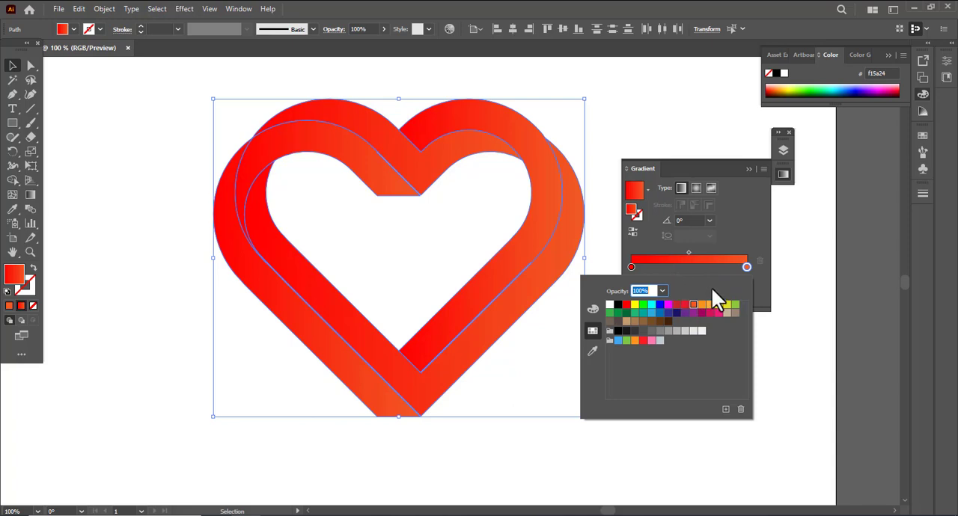
{"action": "left_click", "coordinate": [688, 253]}
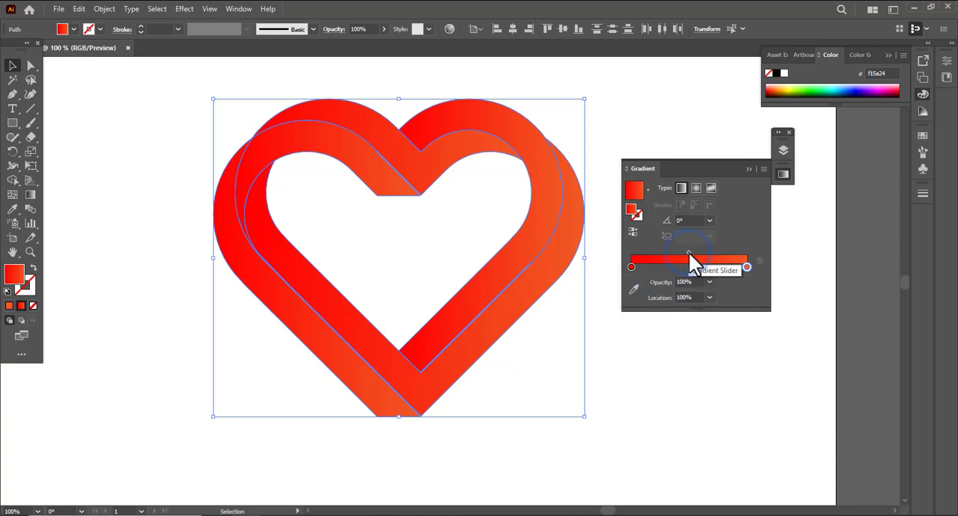
{"action": "left_click_drag", "start_coordinate": [694, 252], "coordinate": [709, 253]}
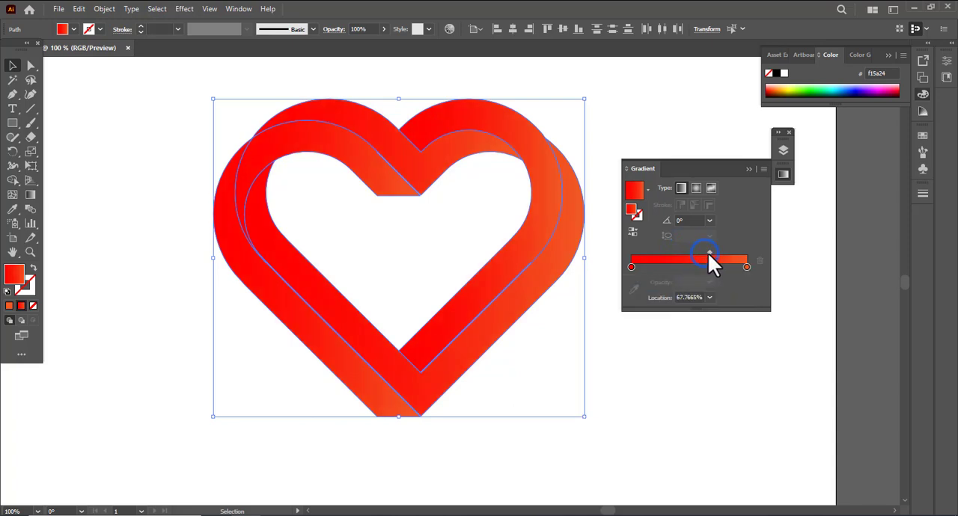
Change the gradient's end stop to light orange fbb03b.
{"action": "double_click", "coordinate": [746, 265]}
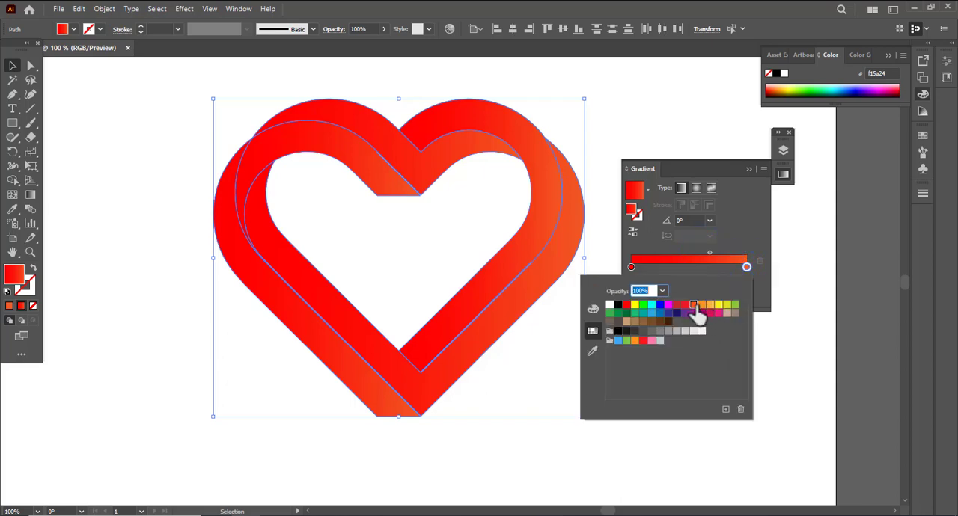
{"action": "left_click", "coordinate": [668, 306]}
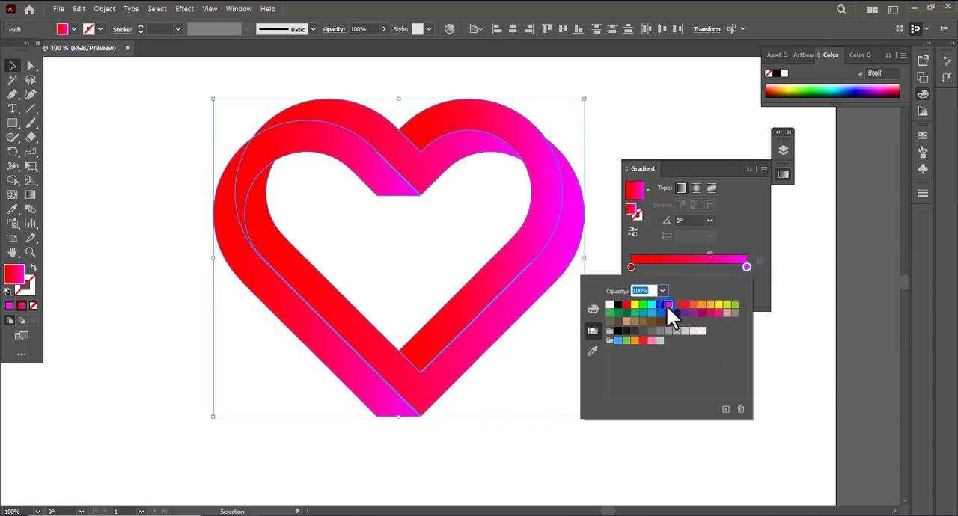
{"action": "left_click", "coordinate": [710, 307]}
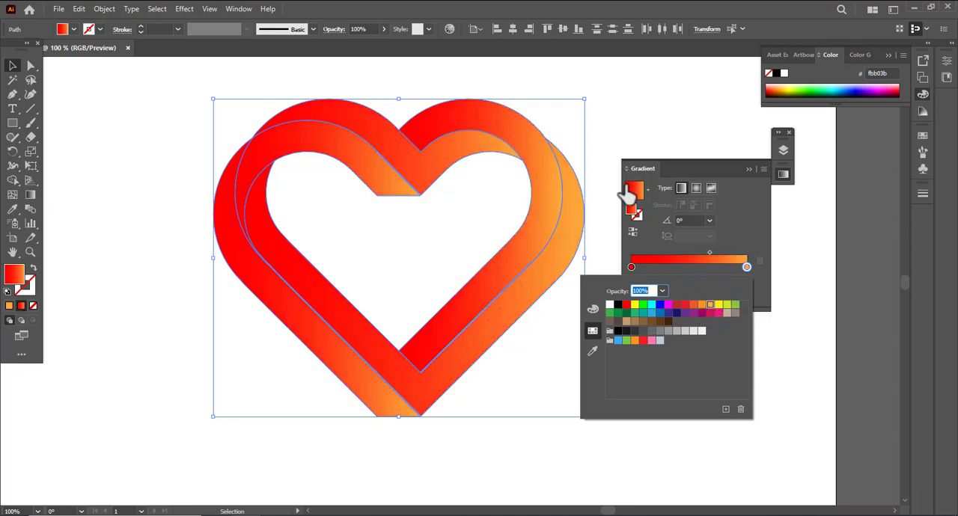
{"action": "left_click", "coordinate": [616, 111]}
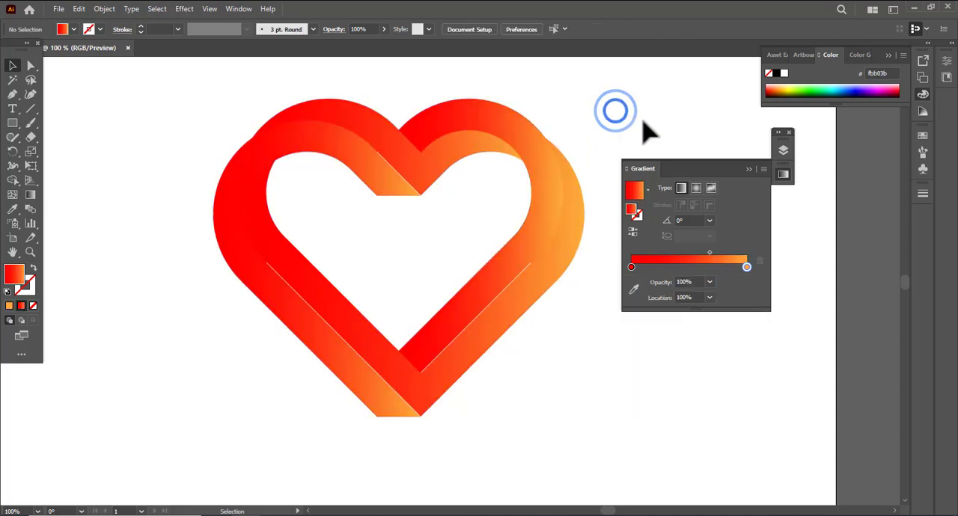
With the Gradient tool, move both color stops on the topmost gradient bar inward, and the orange stop on the upper-left arch's bar.
{"action": "left_click_drag", "start_coordinate": [199, 77], "coordinate": [561, 336]}
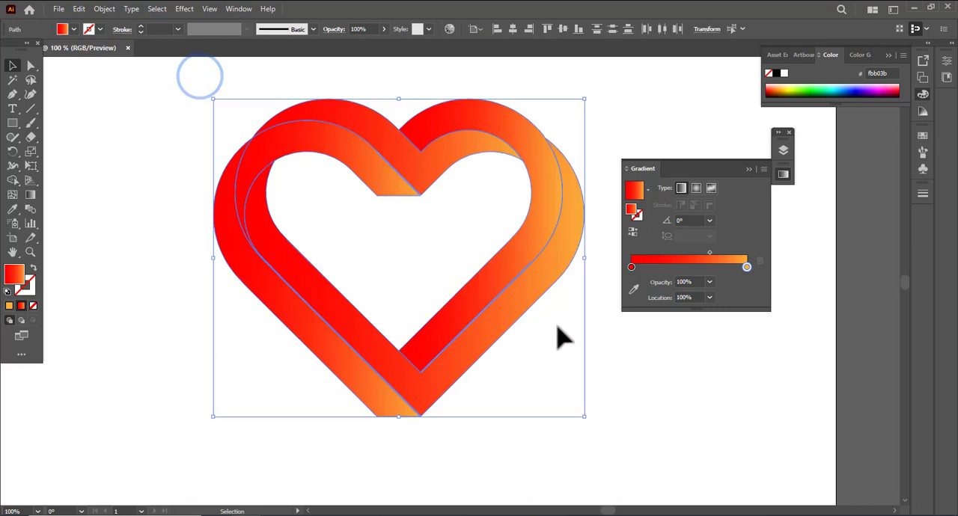
{"action": "left_click", "coordinate": [748, 169]}
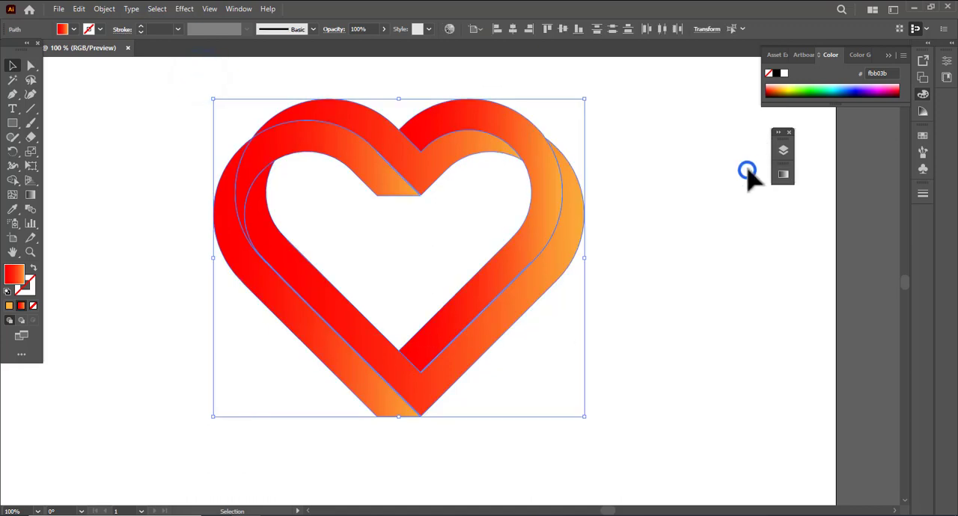
{"action": "left_click", "coordinate": [788, 133]}
{"action": "left_click", "coordinate": [31, 192]}
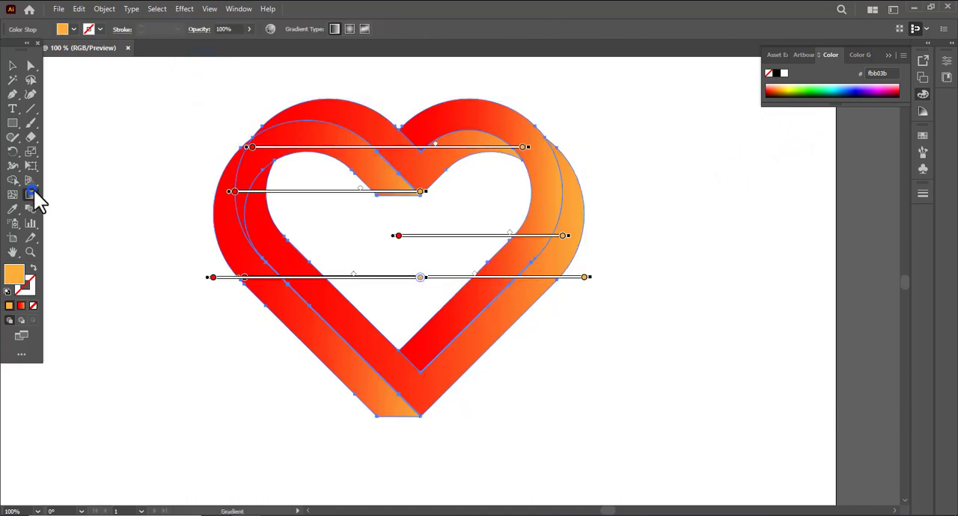
{"action": "left_click", "coordinate": [253, 148]}
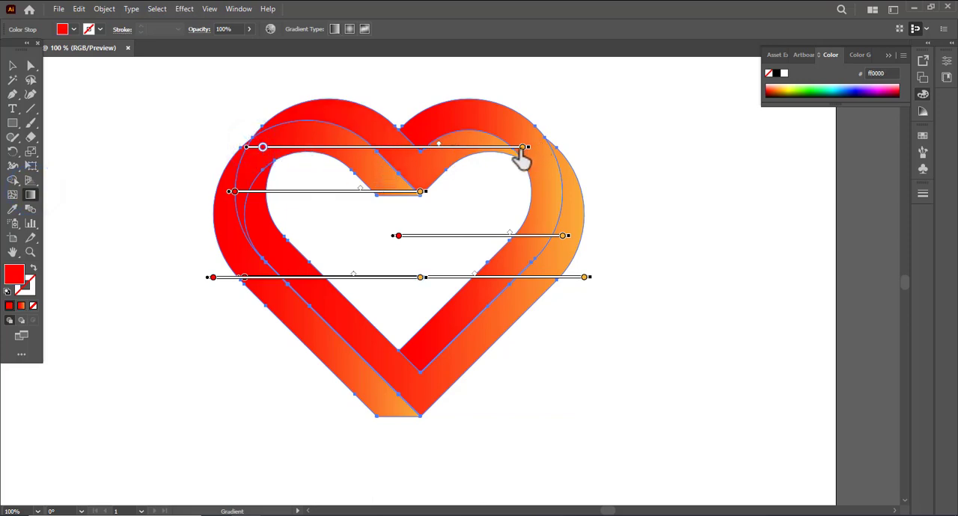
{"action": "left_click_drag", "start_coordinate": [522, 147], "coordinate": [461, 148]}
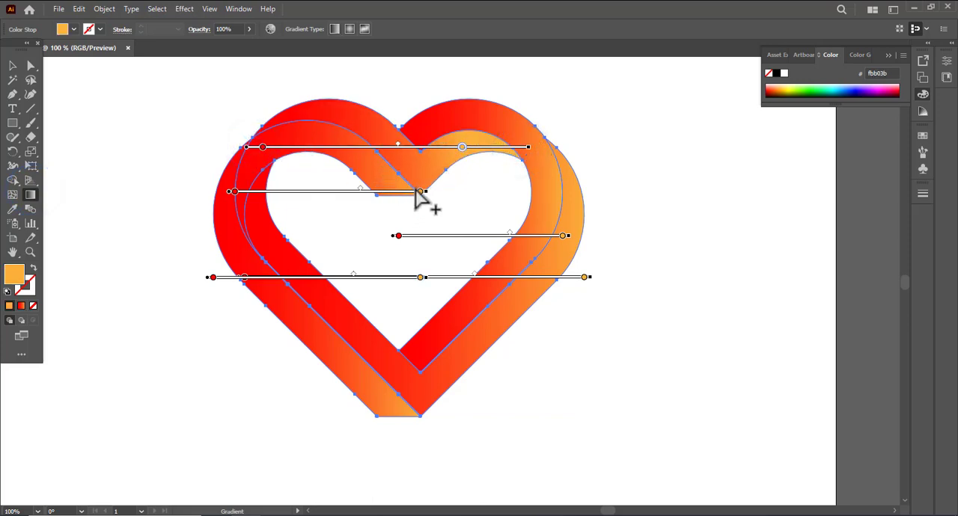
{"action": "left_click_drag", "start_coordinate": [417, 193], "coordinate": [366, 195]}
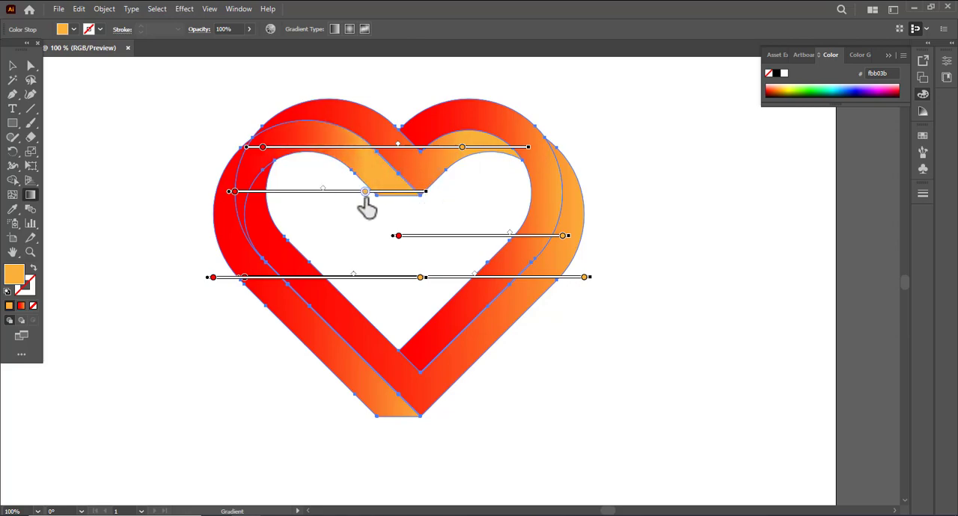
Move the red stop on the short right-hand bar and the lower bars' orange stops inward, and refine the upper-left arch's stops.
{"action": "left_click_drag", "start_coordinate": [397, 235], "coordinate": [423, 238]}
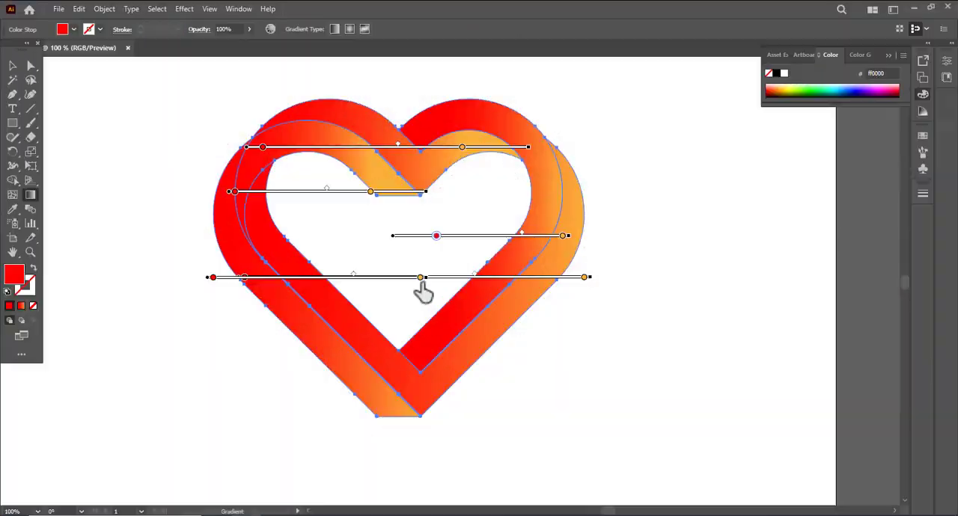
{"action": "left_click_drag", "start_coordinate": [421, 276], "coordinate": [398, 278]}
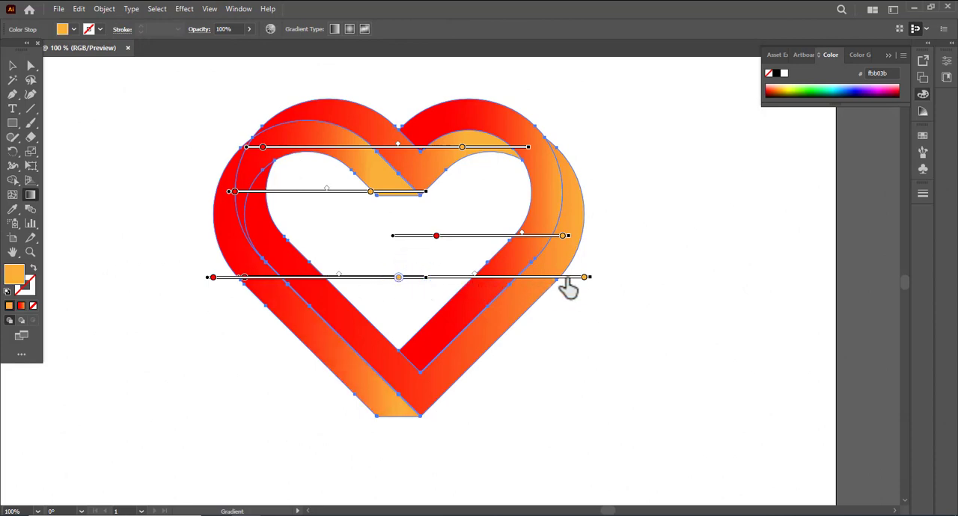
{"action": "left_click_drag", "start_coordinate": [583, 278], "coordinate": [529, 277]}
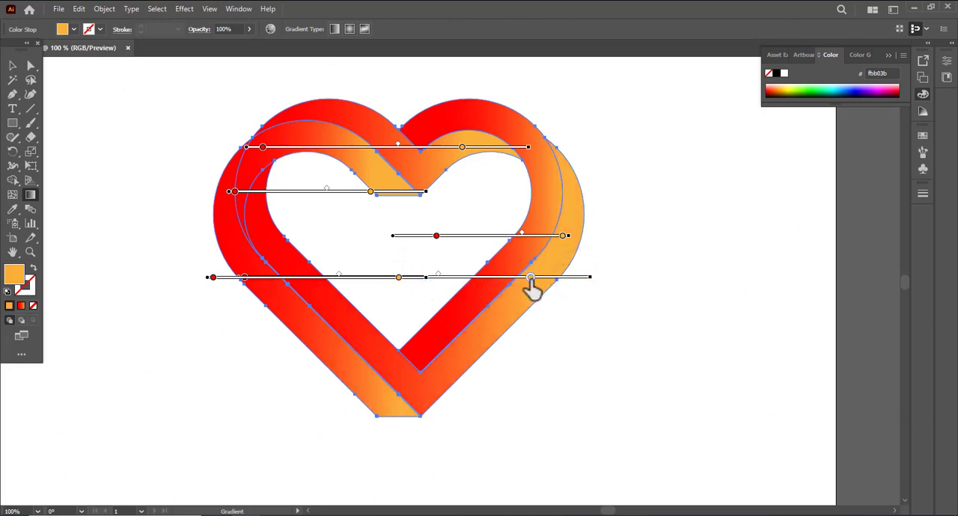
{"action": "mouse_move", "coordinate": [234, 191]}
{"action": "left_mouse_down"}
{"action": "mouse_move", "coordinate": [274, 192]}
{"action": "mouse_move", "coordinate": [237, 192]}
{"action": "left_mouse_up"}
{"action": "left_click_drag", "start_coordinate": [370, 192], "coordinate": [341, 192]}
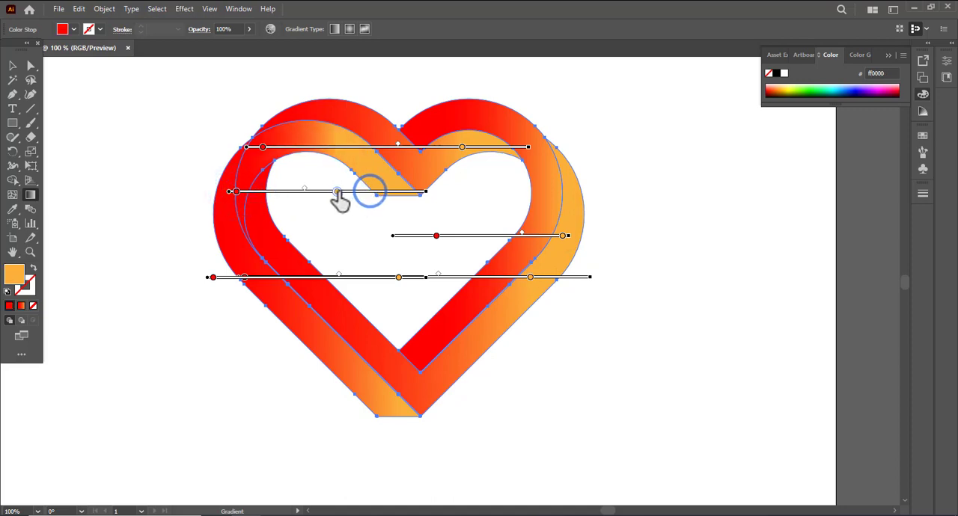
{"action": "left_click", "coordinate": [213, 279]}
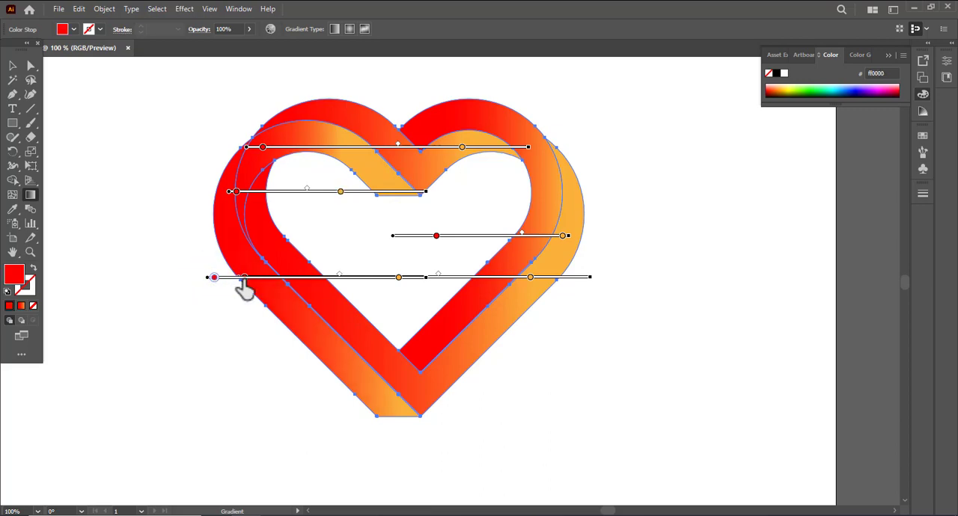
Select all the gradient ribbon pieces of the heart and group them.
{"action": "left_click", "coordinate": [12, 66]}
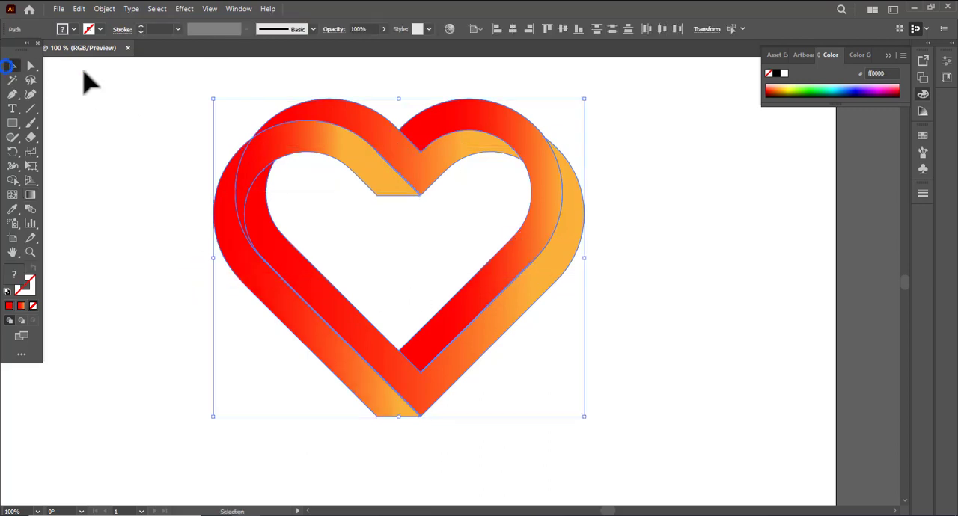
{"action": "left_click", "coordinate": [83, 71]}
{"action": "left_click_drag", "start_coordinate": [127, 68], "coordinate": [621, 421]}
{"action": "key", "text": "a"}
{"action": "key", "text": "v"}
{"action": "key", "text": "a"}
{"action": "key", "text": "v"}
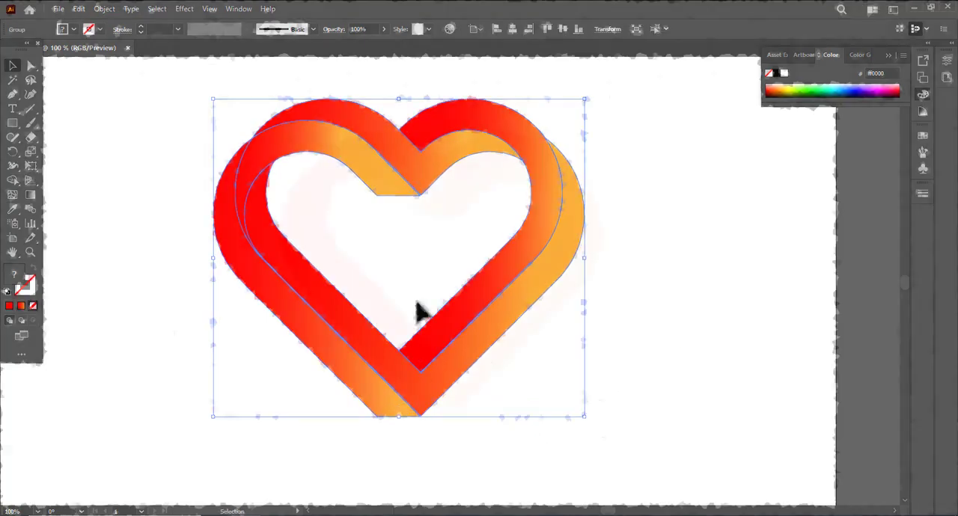